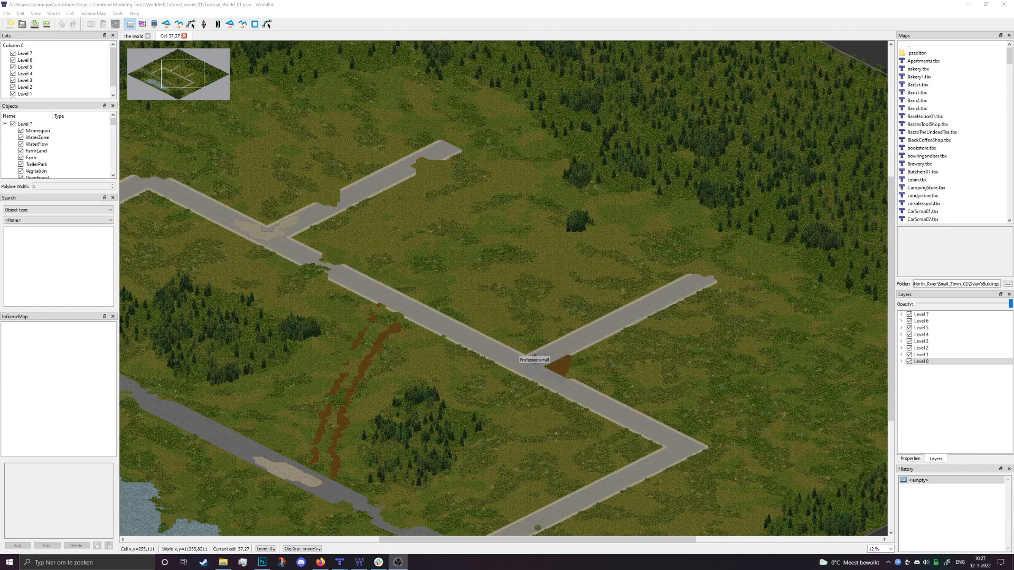
middle_drag(434, 355, 548, 318)
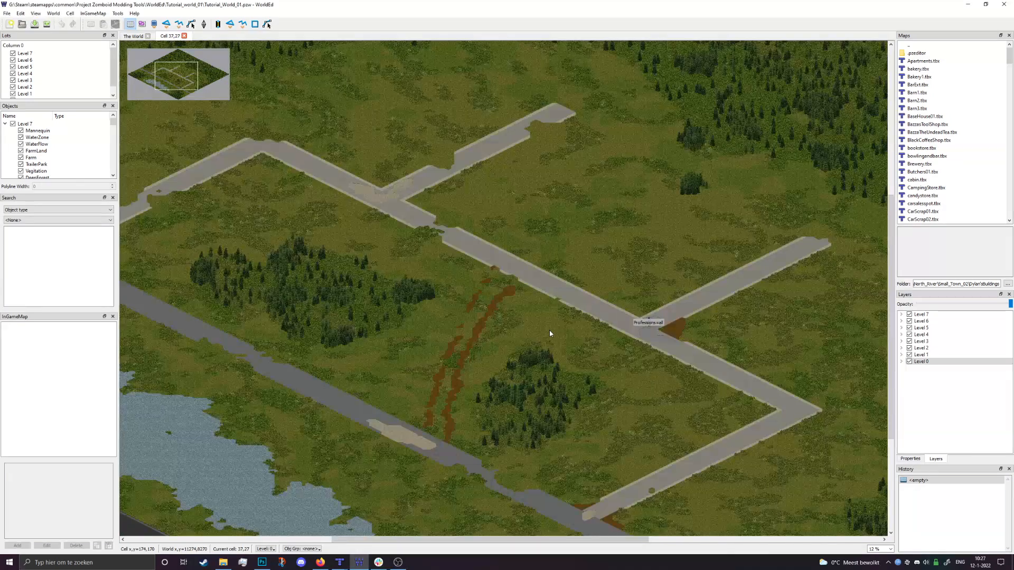
scroll(459, 348, down, 2)
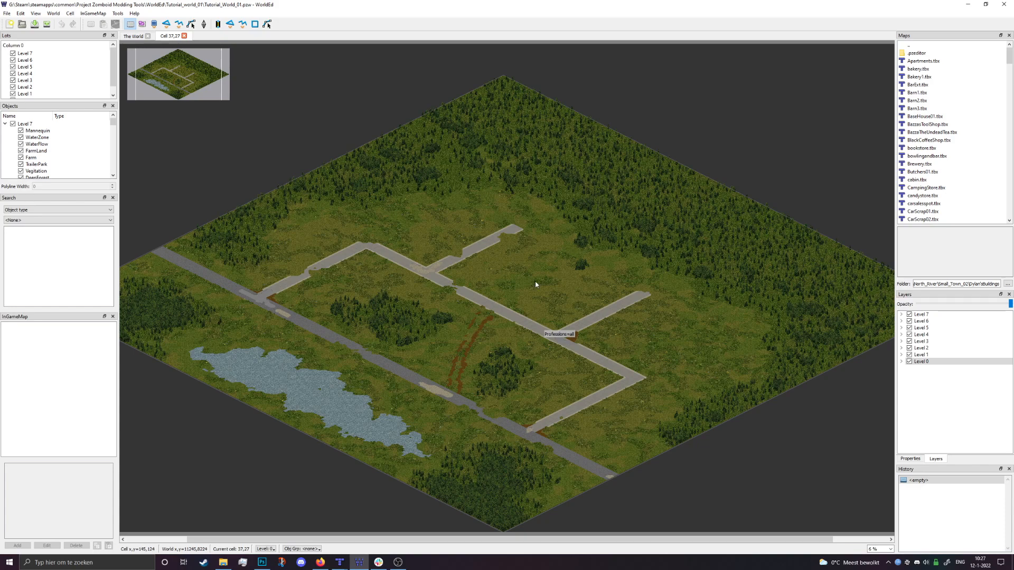
Switch to Tiled, open its Building Editor, and browse the building file list up to the North_River folder
mouse_move(339, 562)
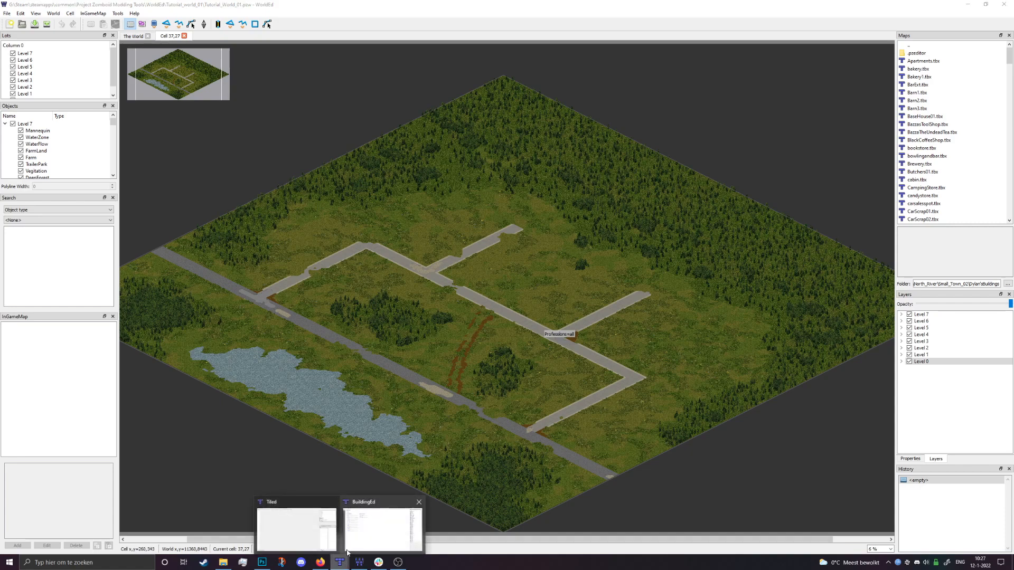
click(309, 530)
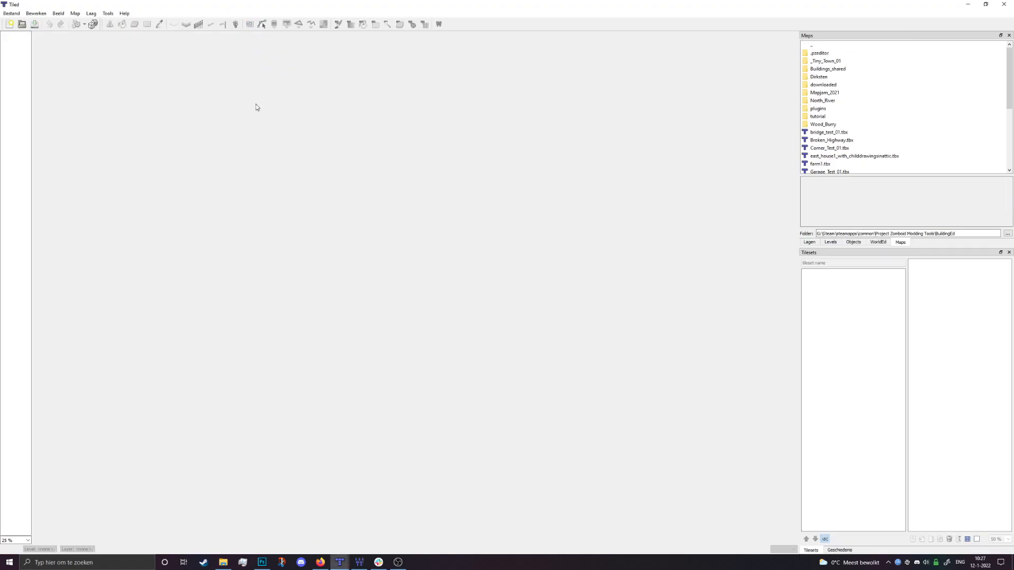
click(108, 13)
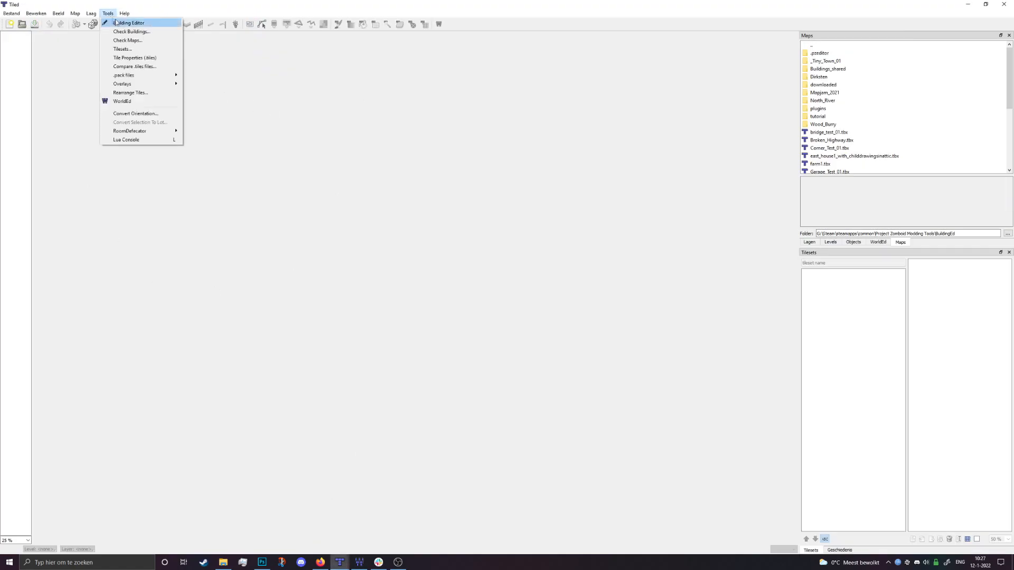
click(147, 23)
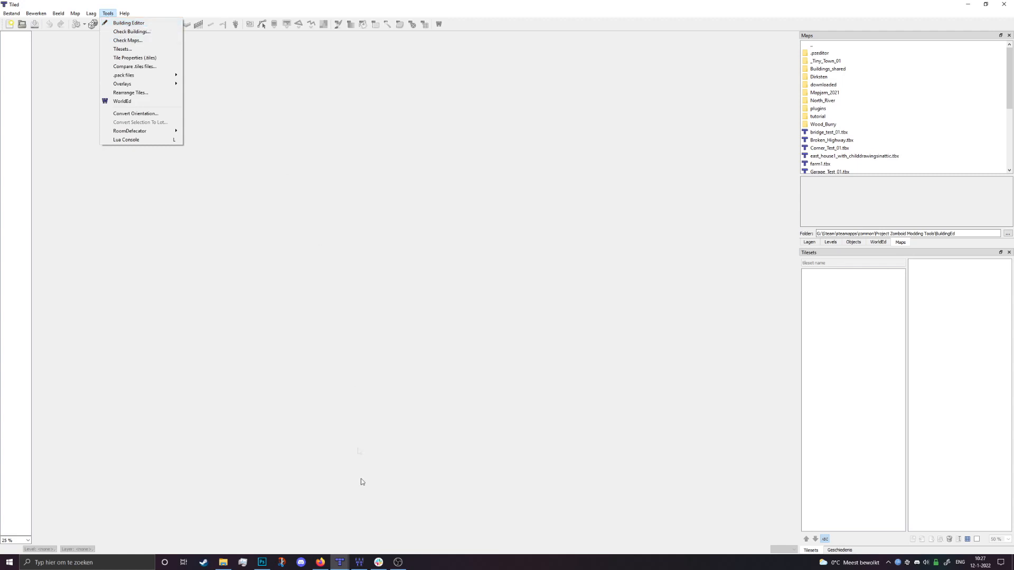
mouse_move(340, 562)
click(383, 527)
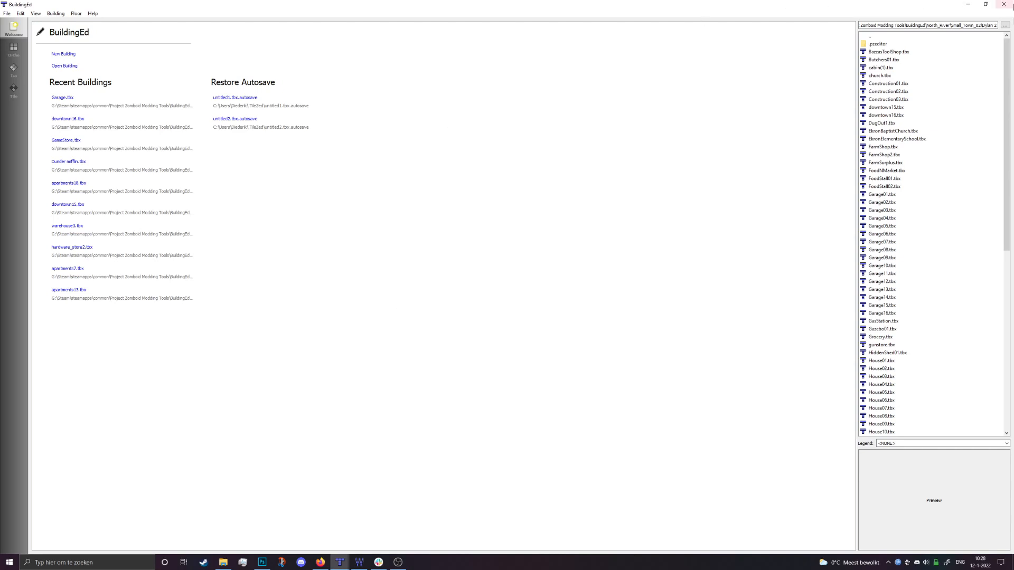
double_click(897, 39)
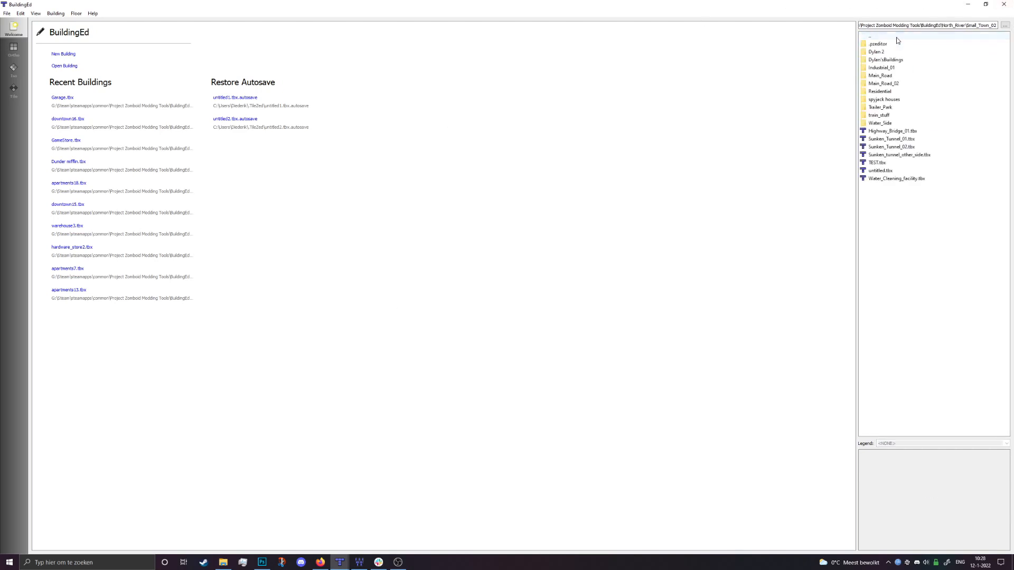
double_click(896, 38)
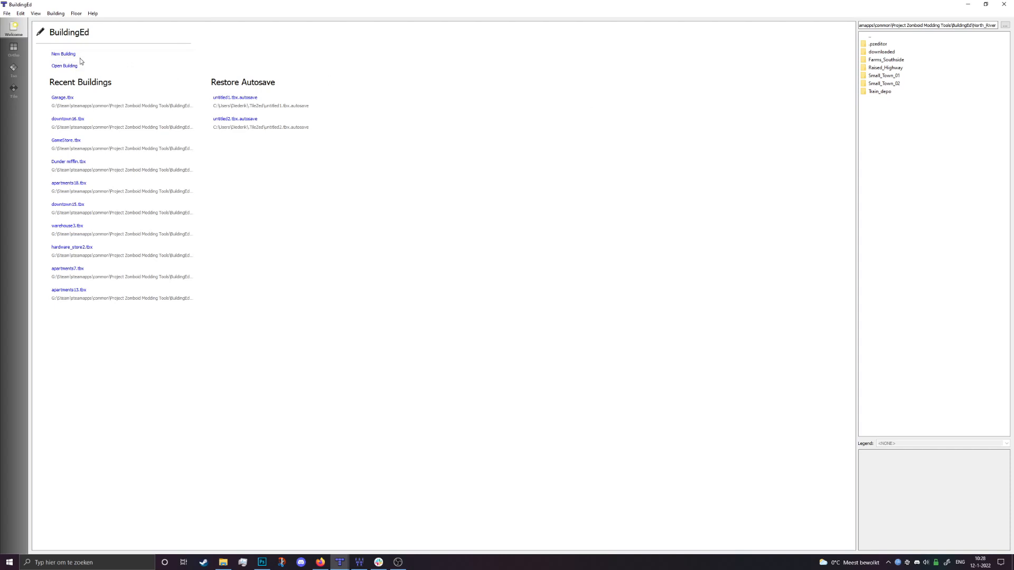
Create a new building from the Suburban 1 template with a size of 20 by 20 tiles
click(96, 55)
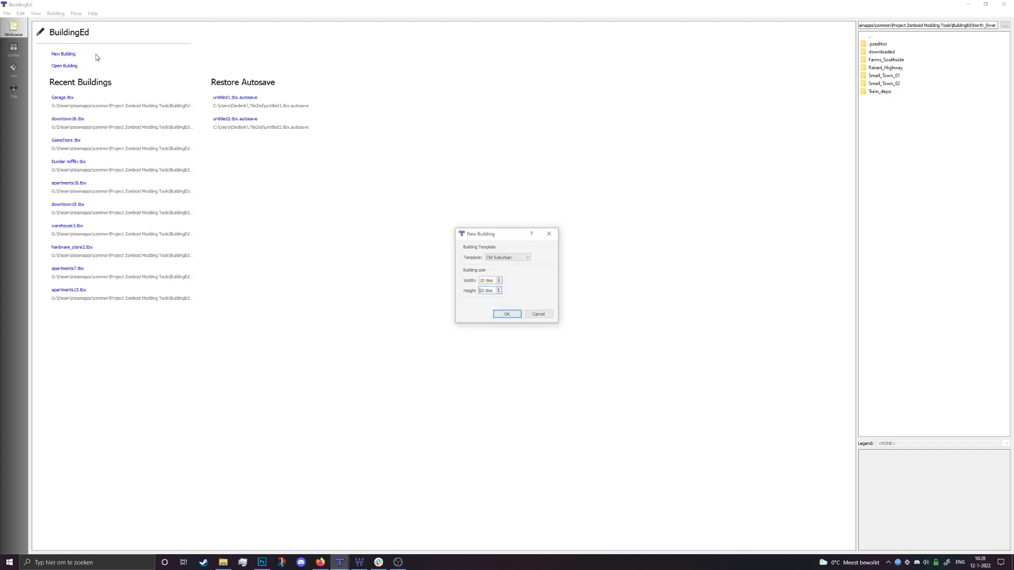
click(526, 261)
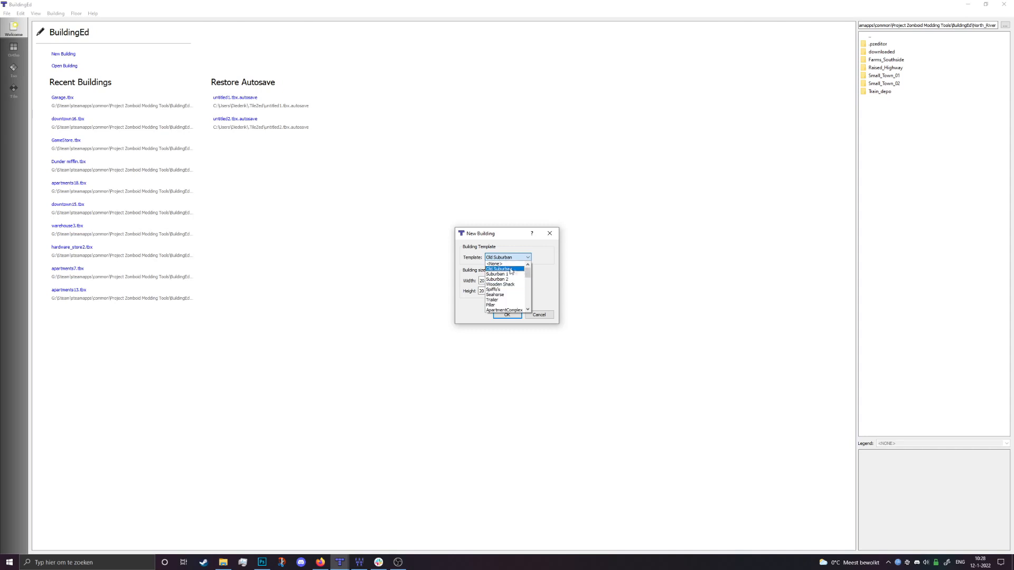
scroll(511, 275, down, 6)
scroll(511, 281, up, 4)
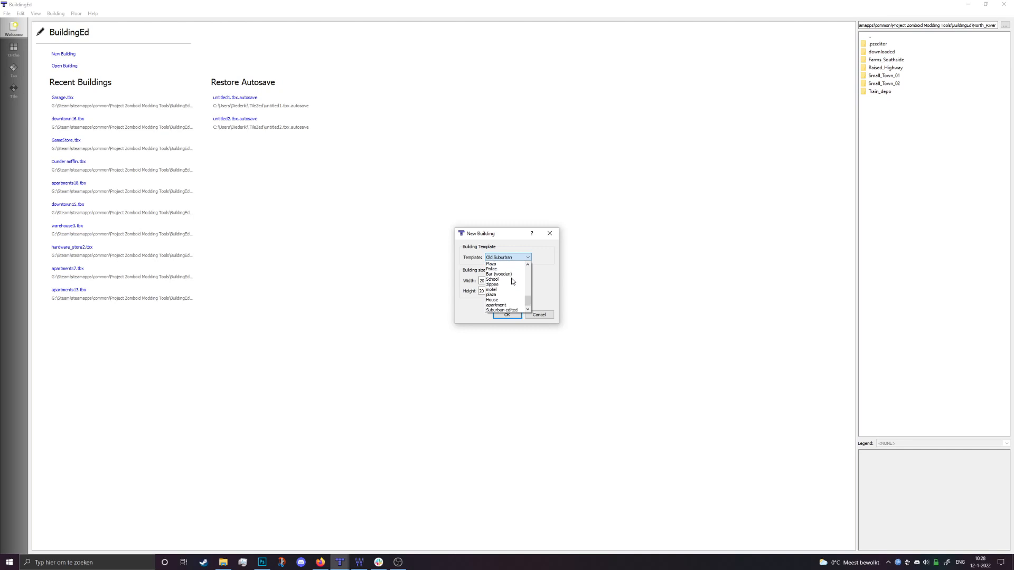
scroll(512, 281, up, 2)
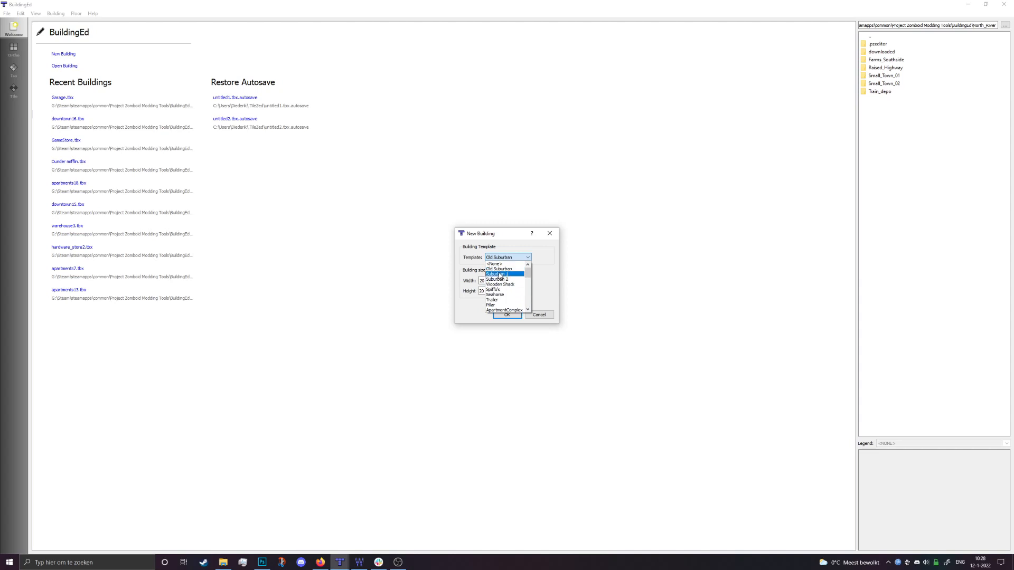
click(511, 274)
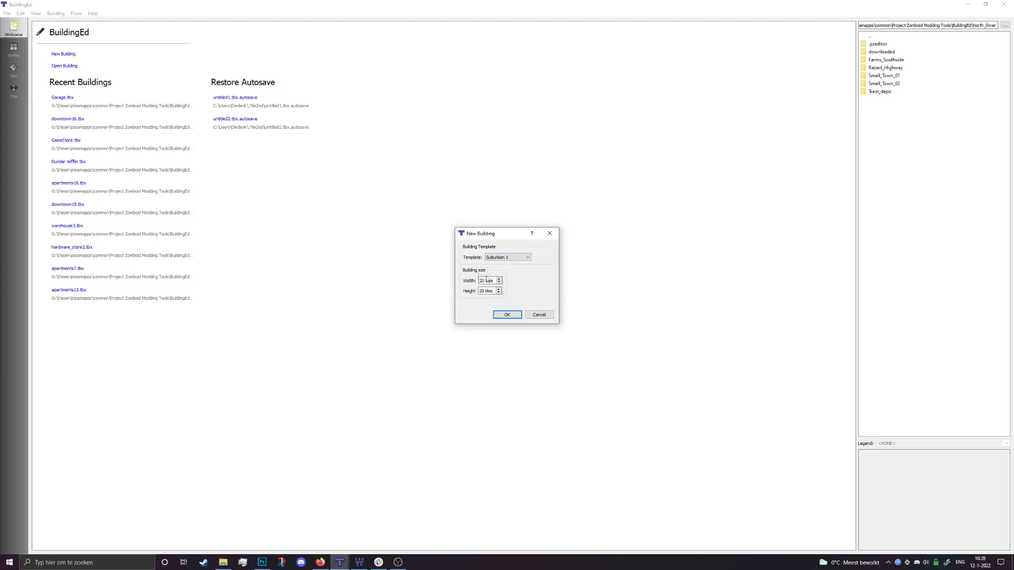
drag(494, 281, 470, 292)
key(shift+Tab)
click(507, 315)
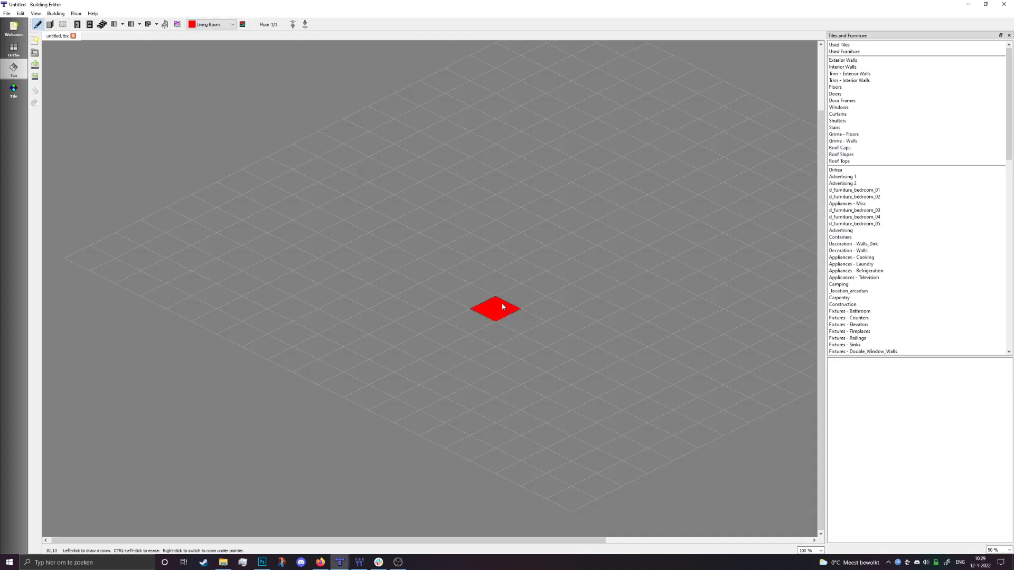
Examine the empty building grid from near and far in the isometric view
scroll(421, 343, down, 2)
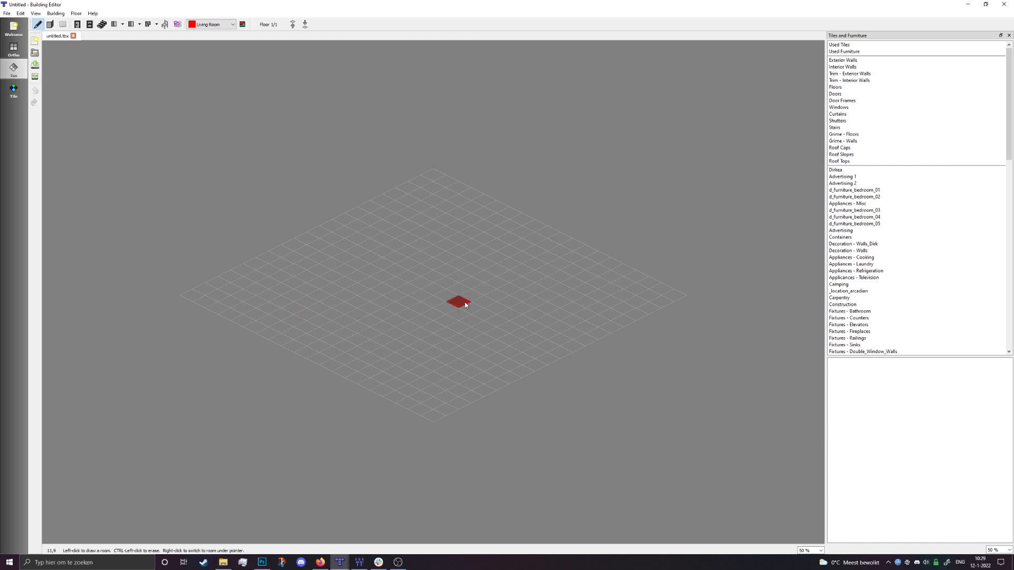
scroll(455, 302, up, 2)
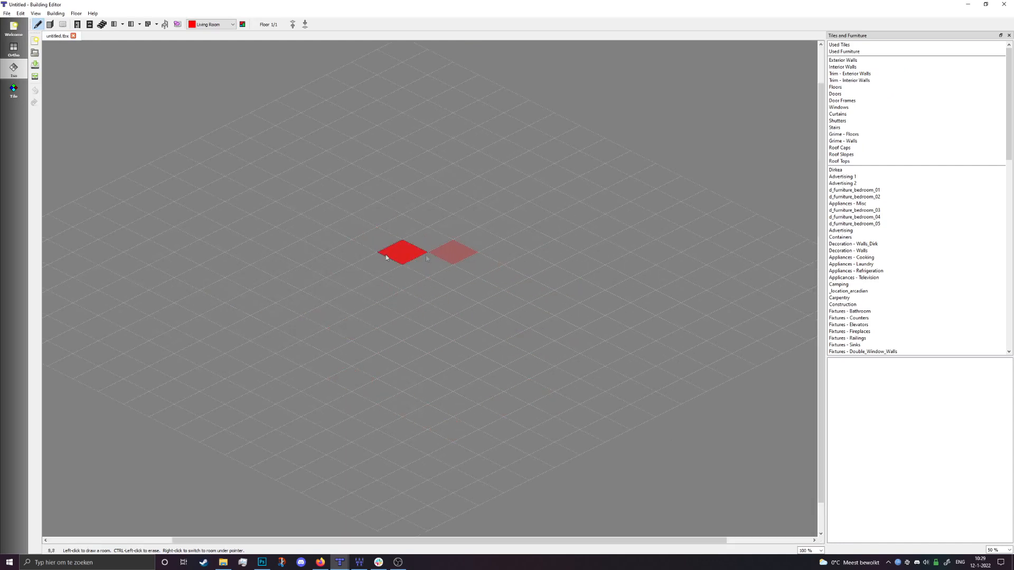
scroll(436, 280, down, 1)
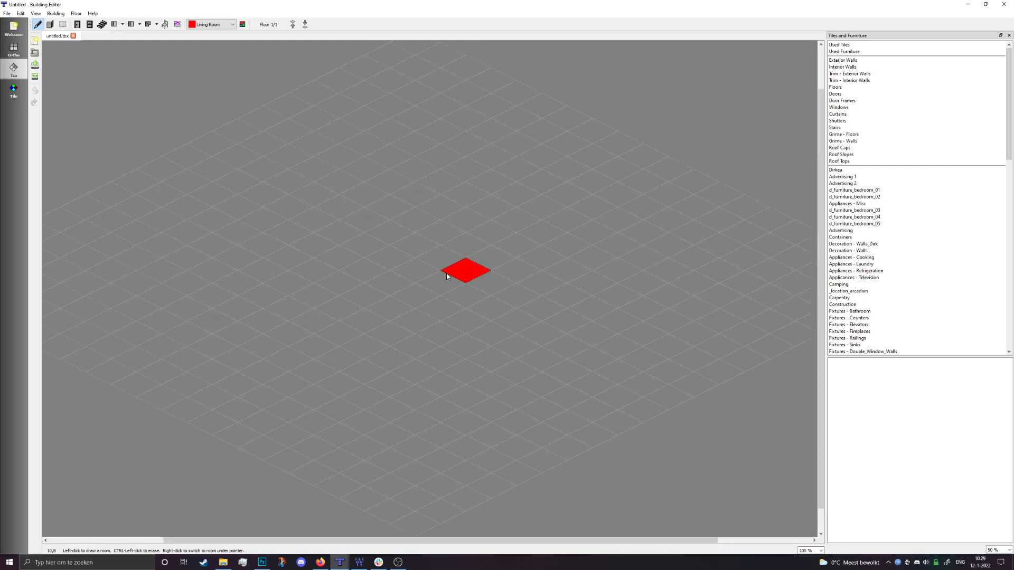
scroll(449, 287, down, 2)
scroll(438, 287, up, 4)
scroll(421, 290, down, 2)
scroll(419, 290, up, 3)
scroll(419, 290, down, 2)
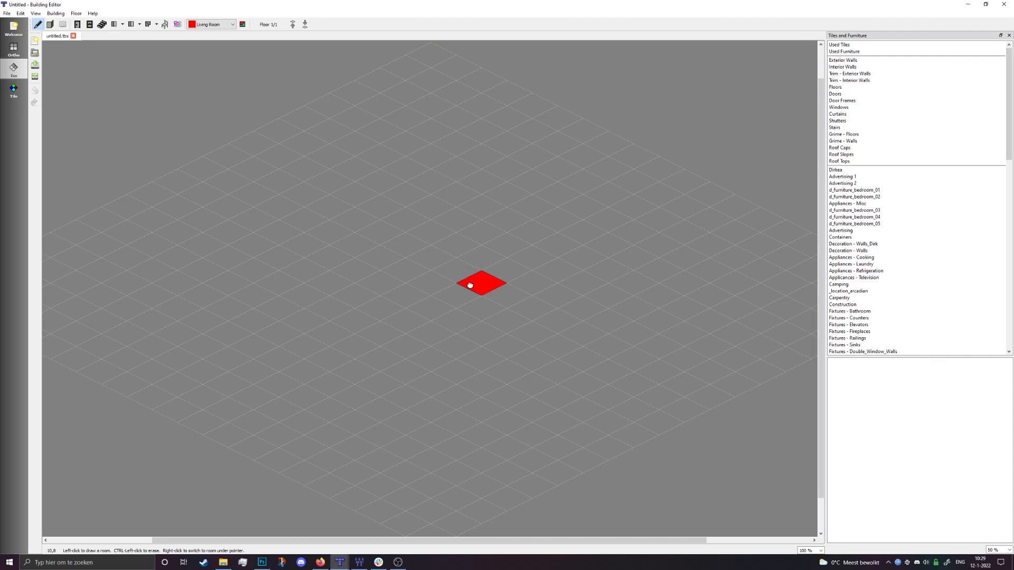
mouse_move(545, 358)
middle_down()
mouse_move(688, 333)
mouse_move(317, 315)
mouse_move(521, 357)
mouse_move(369, 357)
mouse_move(519, 362)
mouse_move(511, 358)
middle_up()
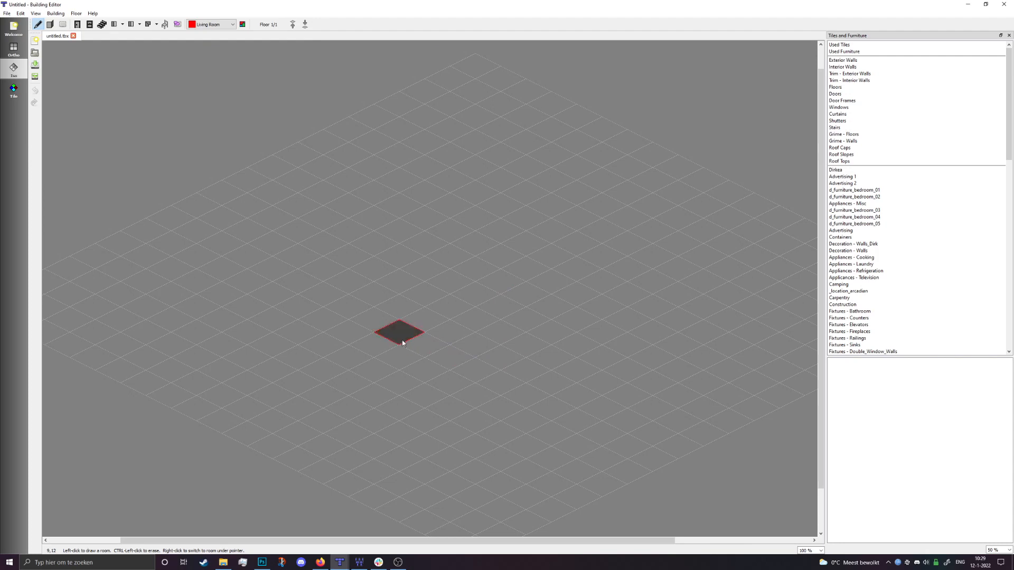
Draw a 3 by 3 tile Living Room near the middle of the building grid
ctrl+scroll(254, 317, down, 1)
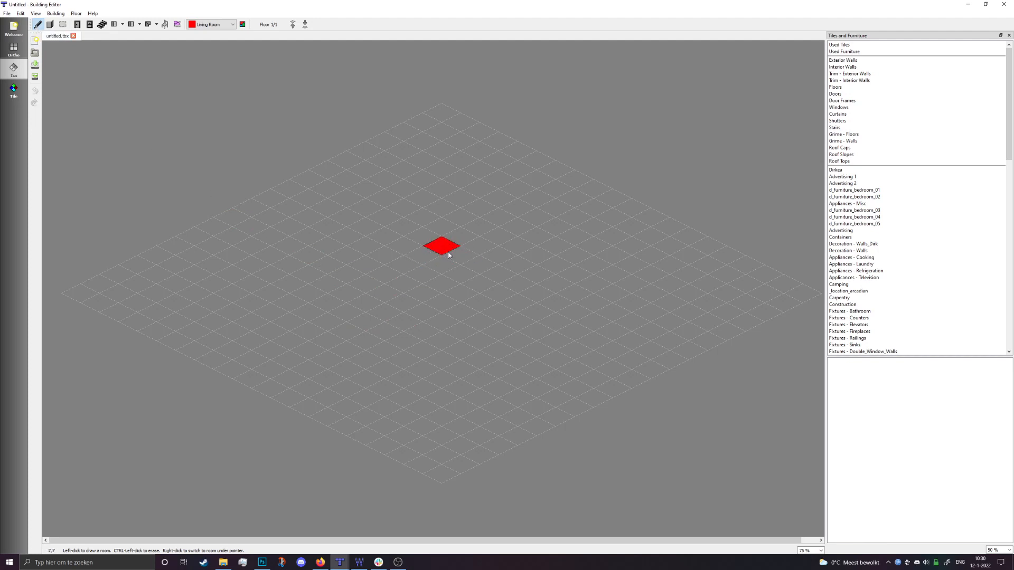
mouse_move(448, 255)
mouse_down()
mouse_move(441, 397)
mouse_move(531, 181)
mouse_move(259, 333)
mouse_move(554, 301)
mouse_move(421, 282)
mouse_move(437, 292)
mouse_up()
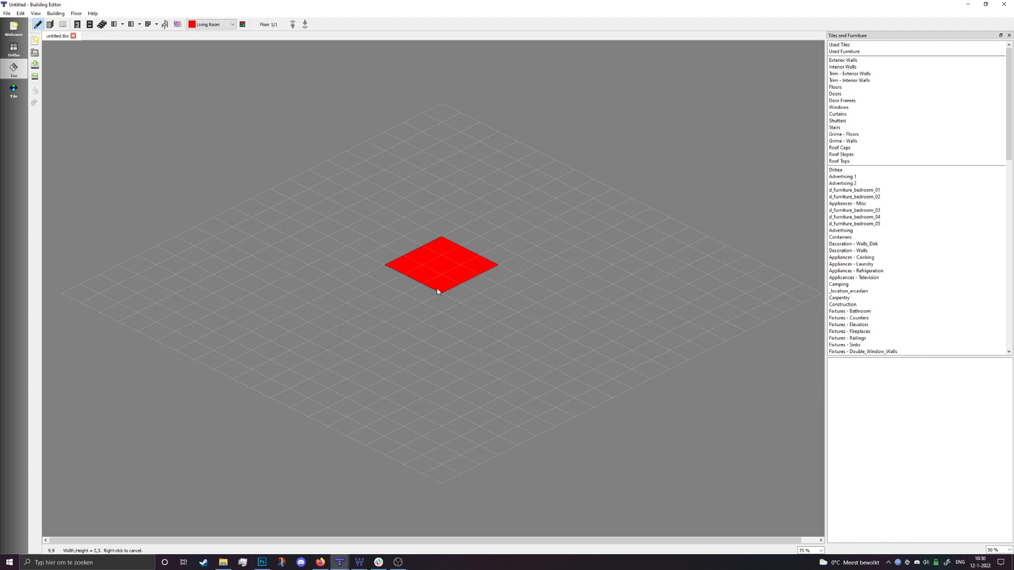
drag(437, 292, 438, 292)
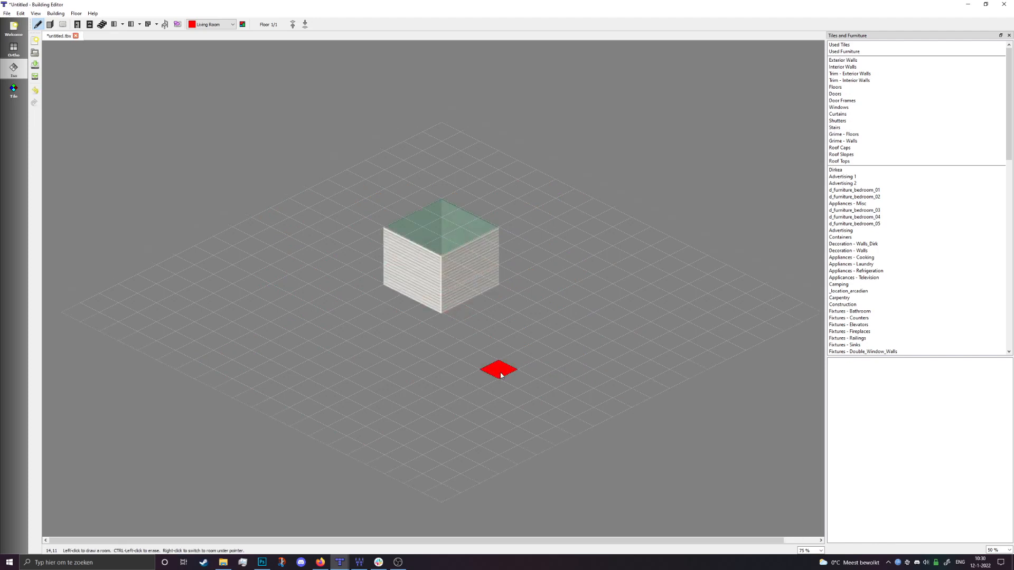
Try enlarging the Living Room with additional rectangular areas on both sides, and undo these extensions
drag(384, 294, 380, 409)
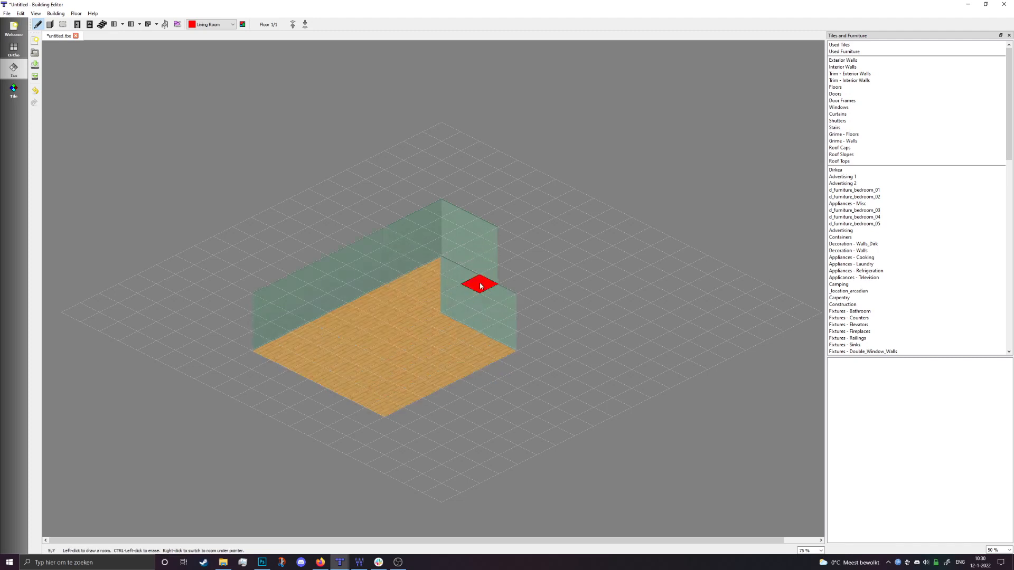
mouse_move(497, 289)
mouse_down()
mouse_move(611, 255)
mouse_move(561, 218)
mouse_up()
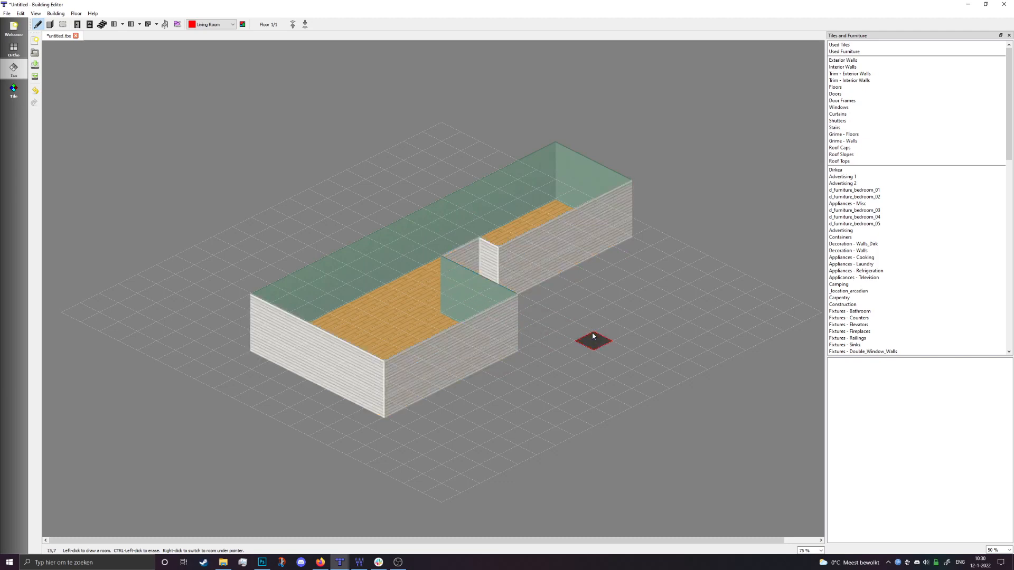
key(ctrl+z)
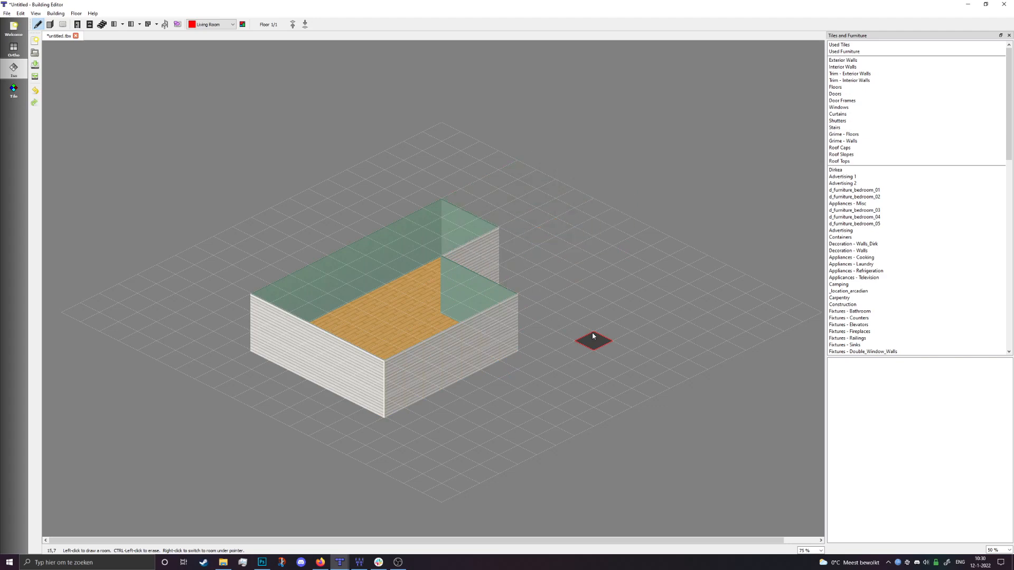
key(ctrl+z)
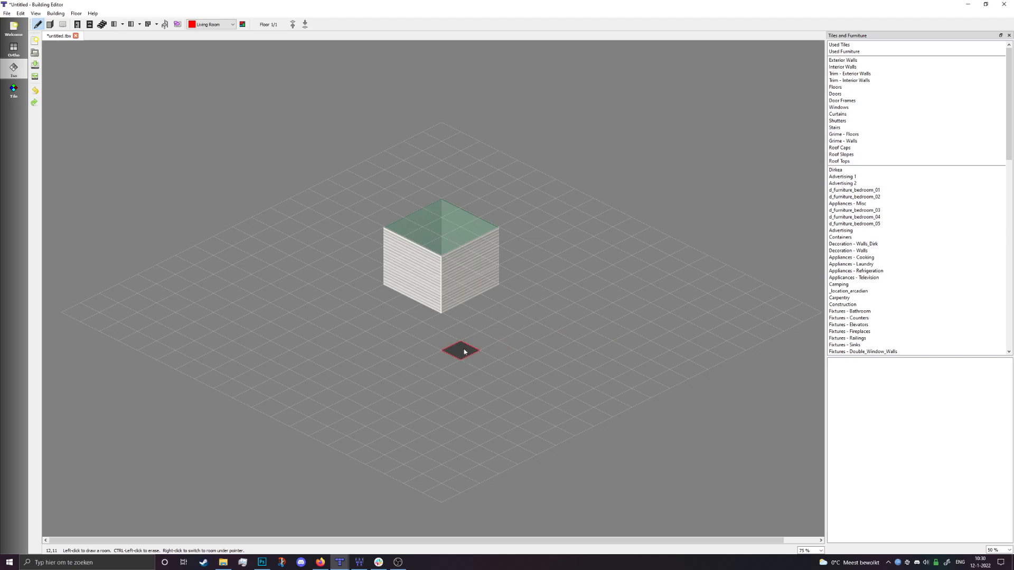
mouse_move(442, 341)
mouse_down()
mouse_move(447, 287)
mouse_move(446, 300)
mouse_up()
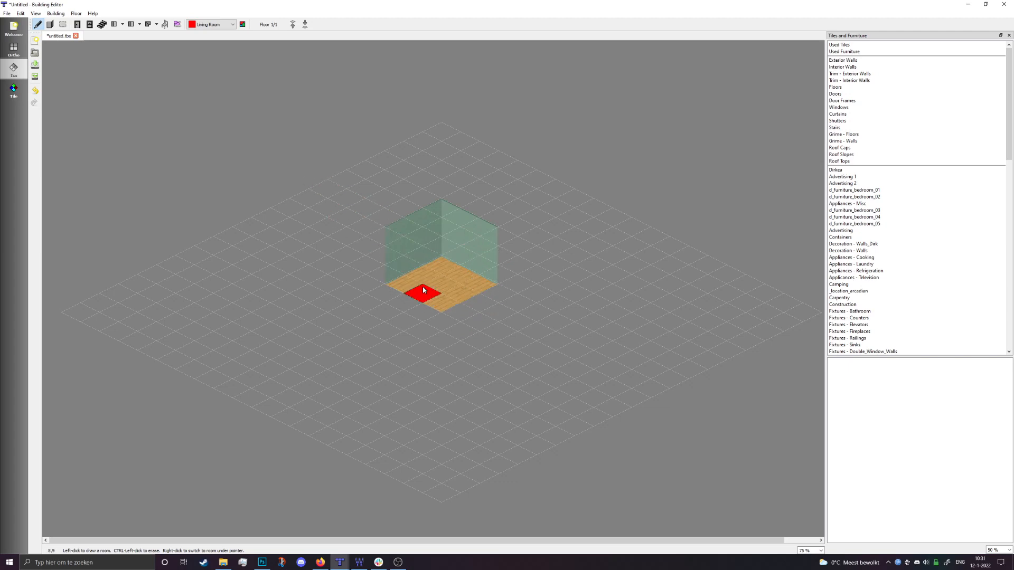
Try drawing a larger Dining Room area adjoining the Living Room, and undo it
click(208, 26)
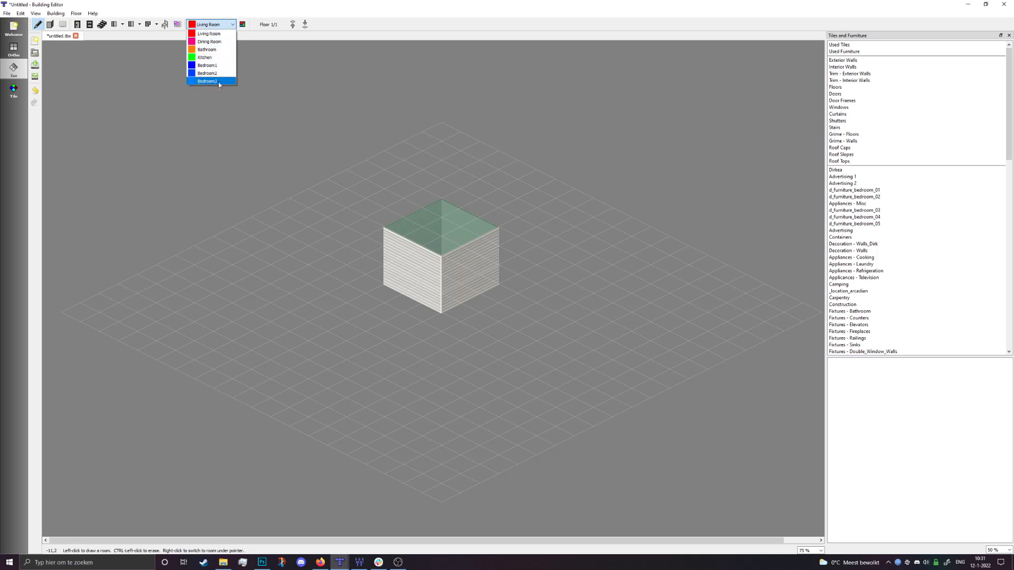
click(224, 42)
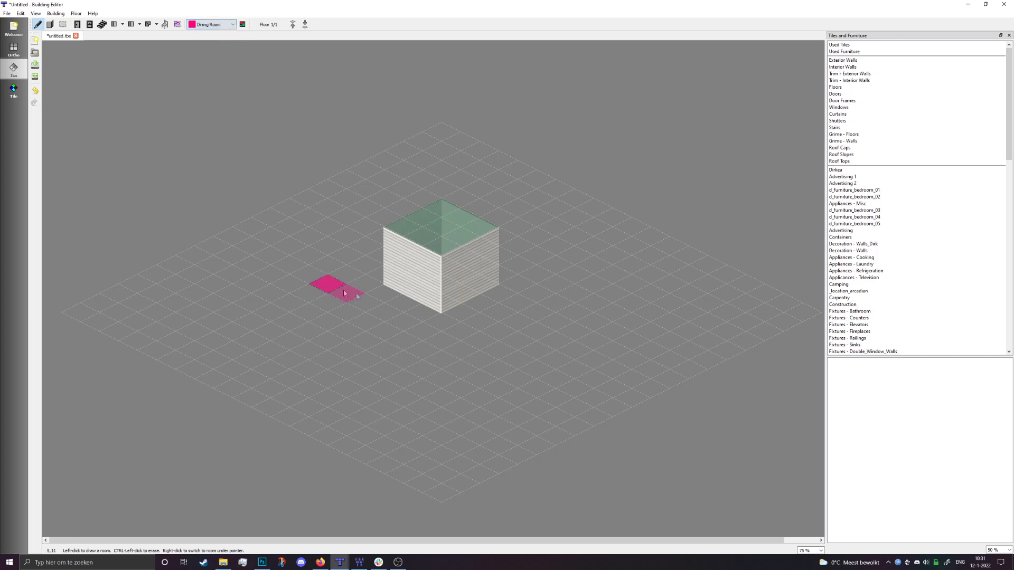
drag(348, 277, 353, 394)
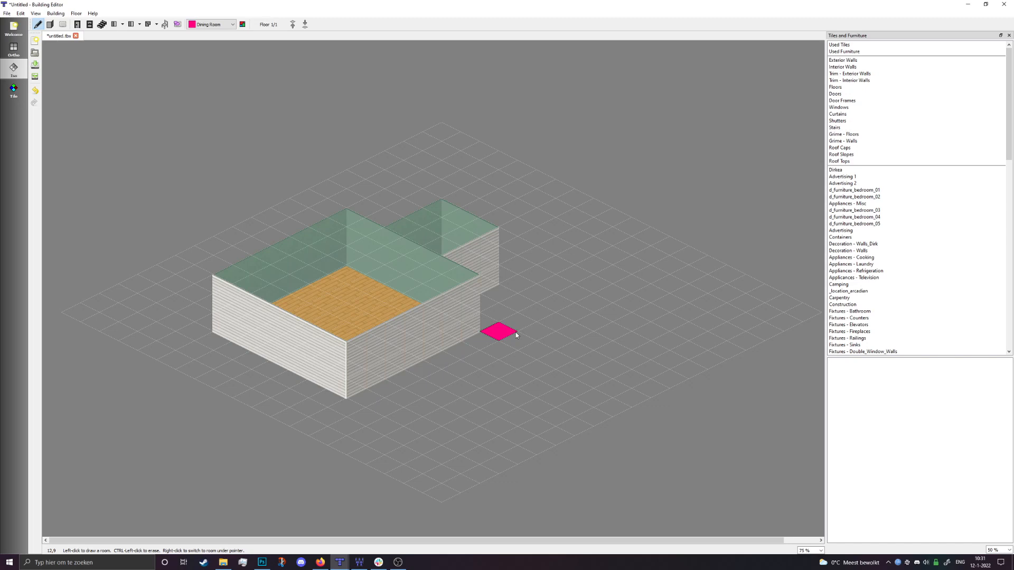
key(ctrl)
key(ctrl+z)
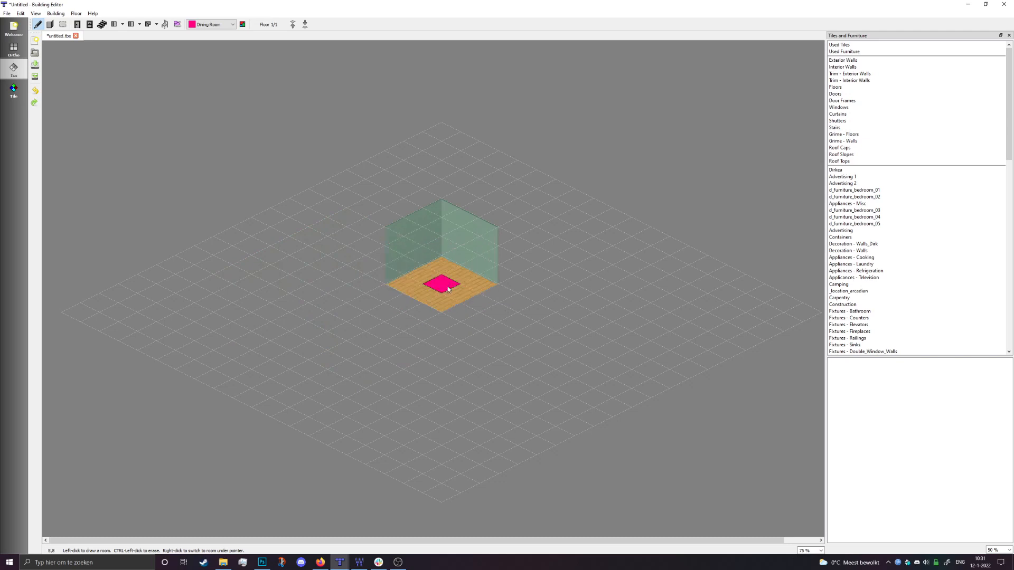
Draw a separate 6 by 6 tile Dining Room area on the empty grid beside the Living Room
right_click(448, 288)
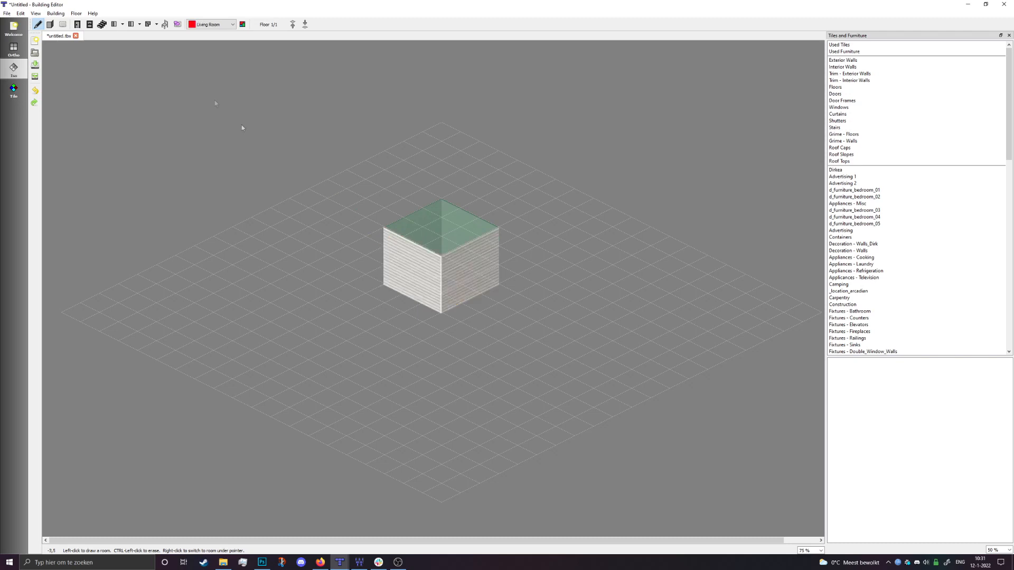
click(208, 26)
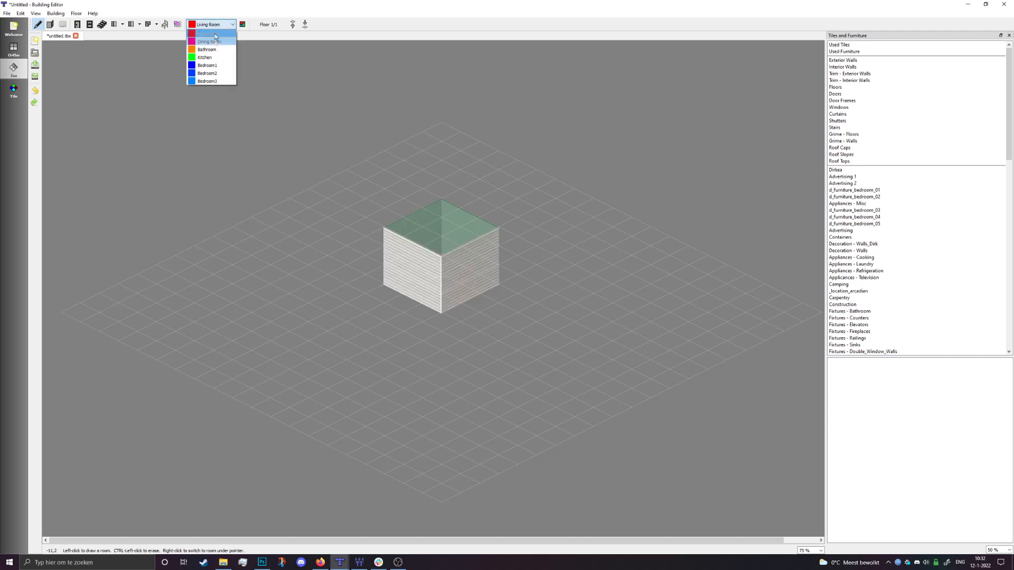
click(209, 41)
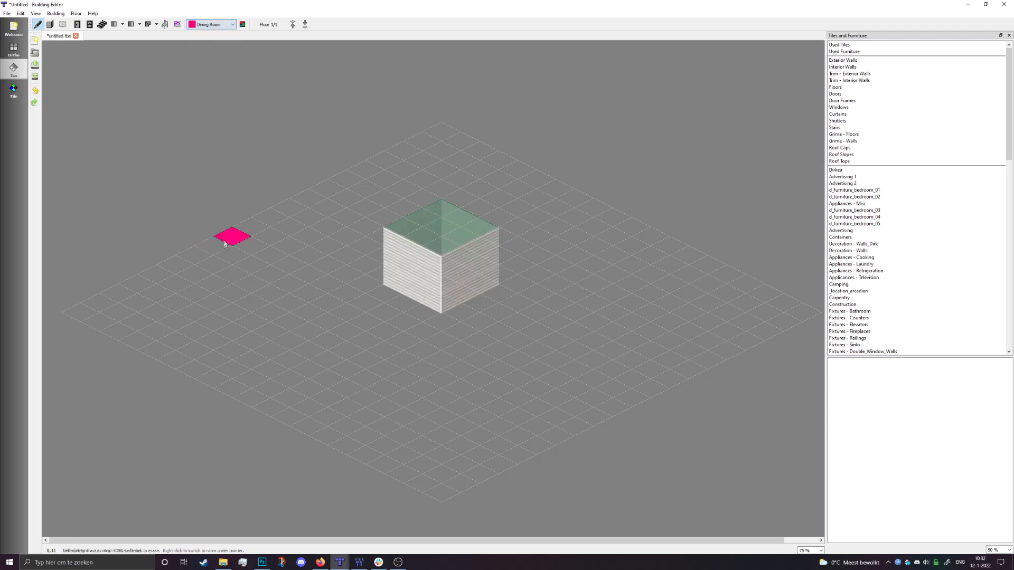
drag(222, 225, 222, 322)
Switch the active room type back and forth by sampling the Dining Room and Living Room areas, and undo the separate Dining Room
right_click(422, 290)
right_click(249, 265)
right_click(432, 289)
right_click(213, 266)
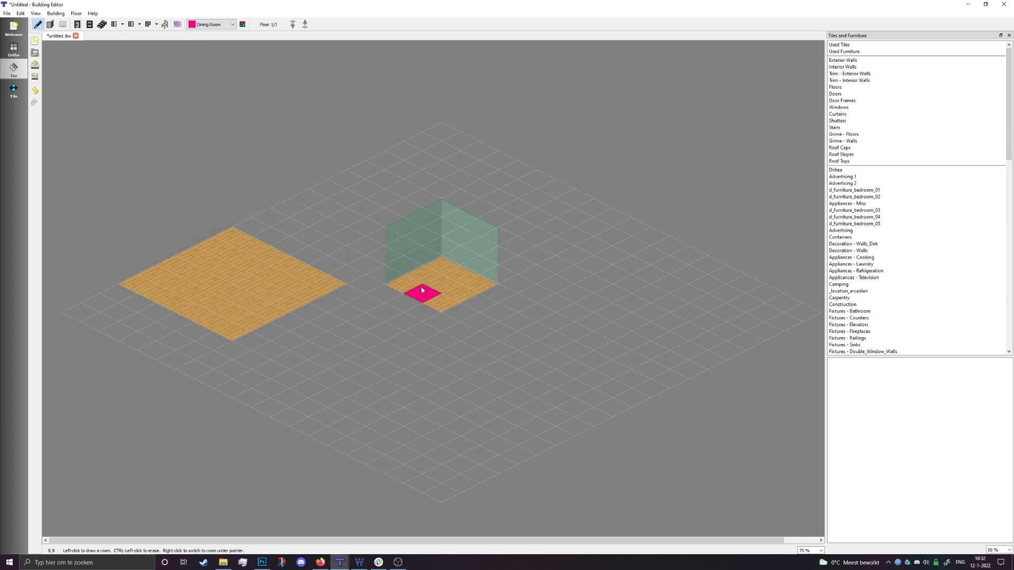
right_click(422, 290)
key(ctrl+z)
scroll(441, 220, up, 2)
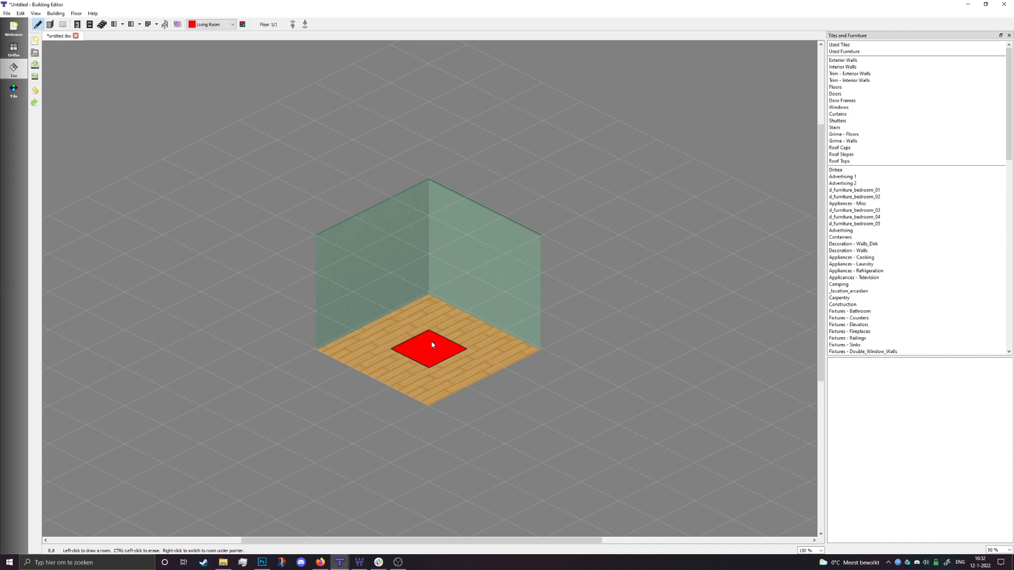
Rename the building's Living Room to shed and set its internal name to shed in the room settings
click(242, 24)
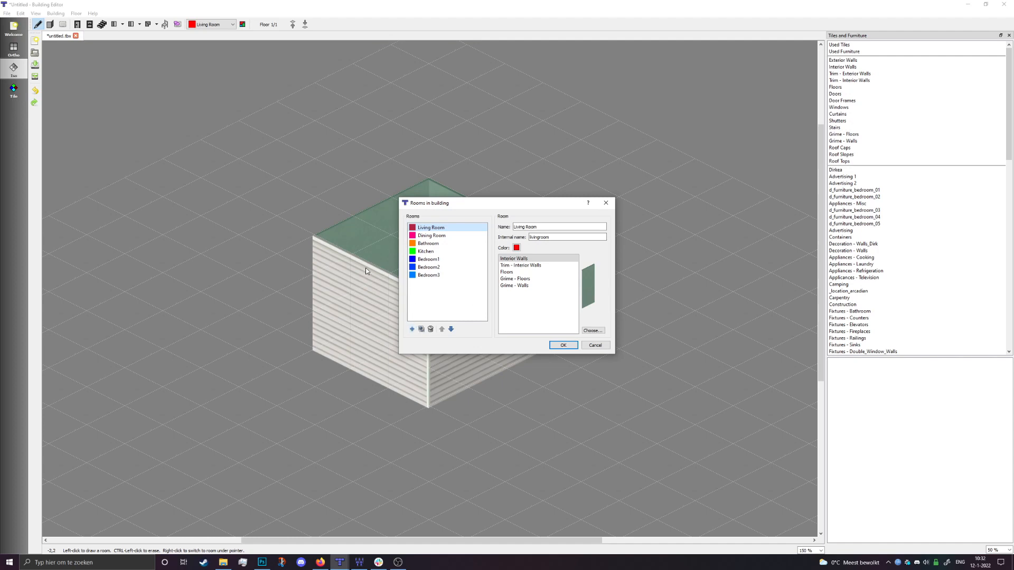
click(547, 226)
double_click(549, 227)
drag(549, 227, 508, 228)
click(547, 226)
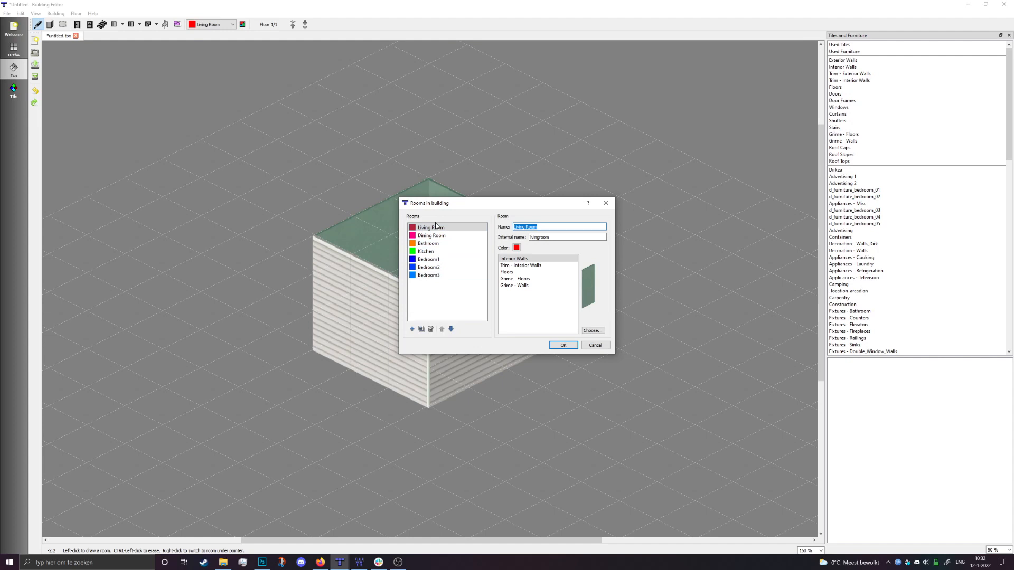
key(Tab)
text(s)
drag(551, 227, 446, 214)
drag(570, 228, 494, 227)
text(shg)
Set the shed's interior walls to the beige panelled tile from industry_01
double_click(541, 260)
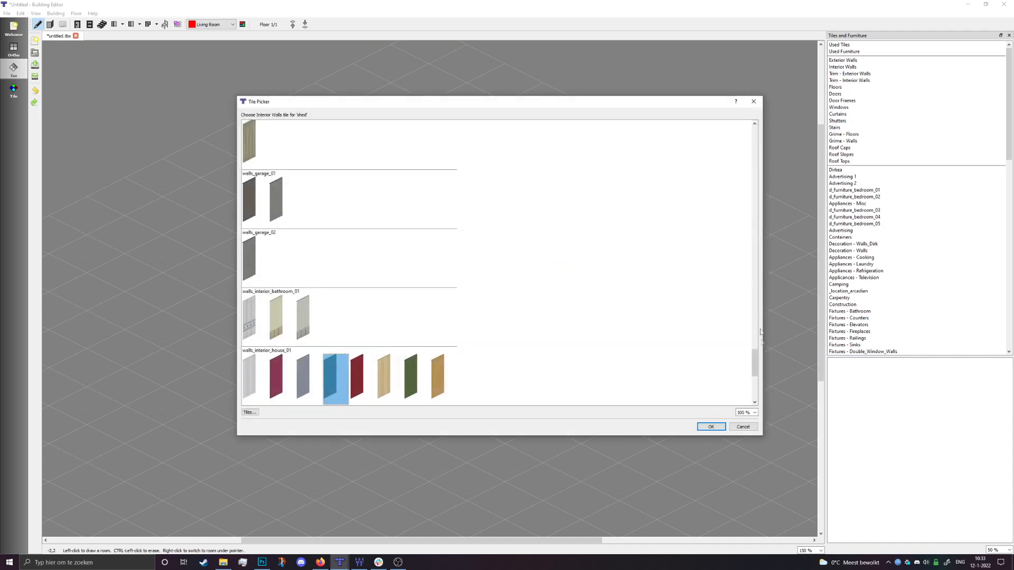
drag(753, 358, 741, 156)
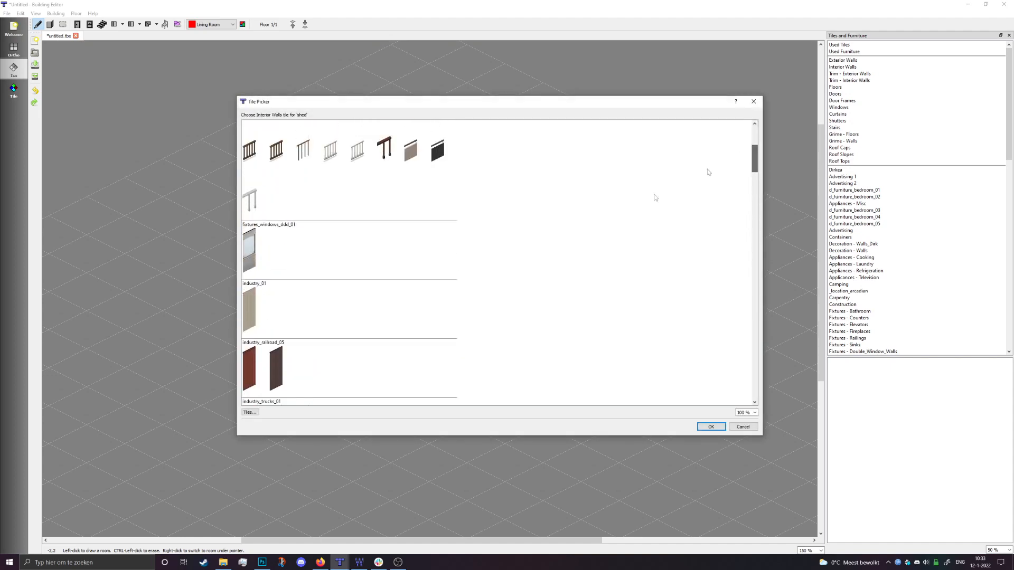
double_click(249, 296)
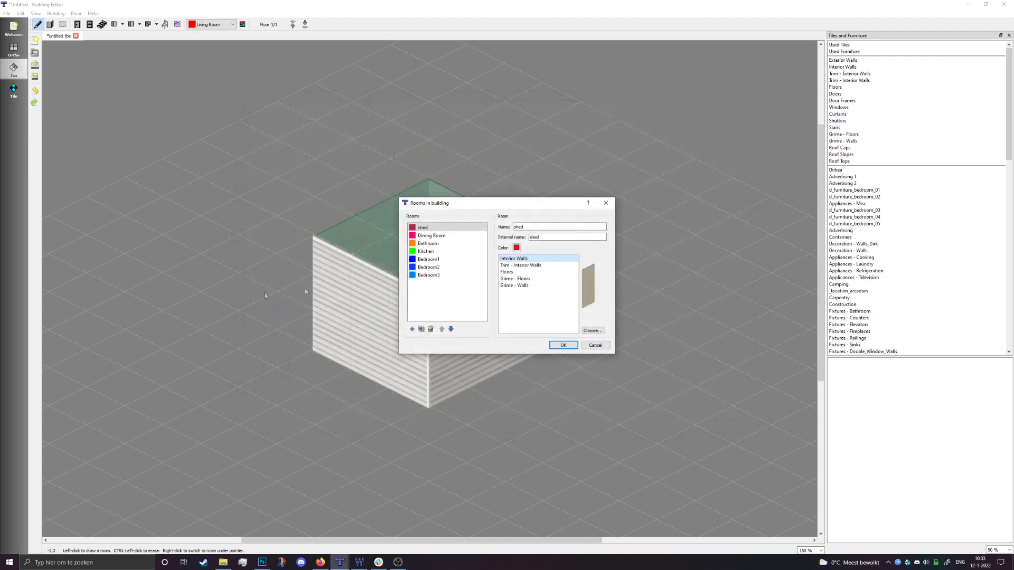
Browse the available interior wall trim tiles for the shed without choosing one
click(529, 266)
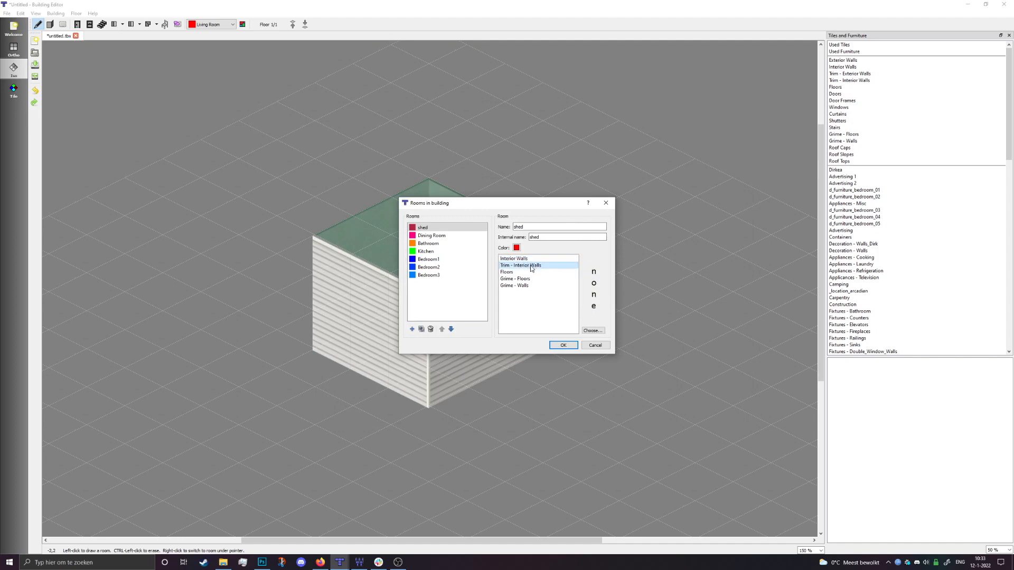
double_click(531, 268)
scroll(448, 251, down, 10)
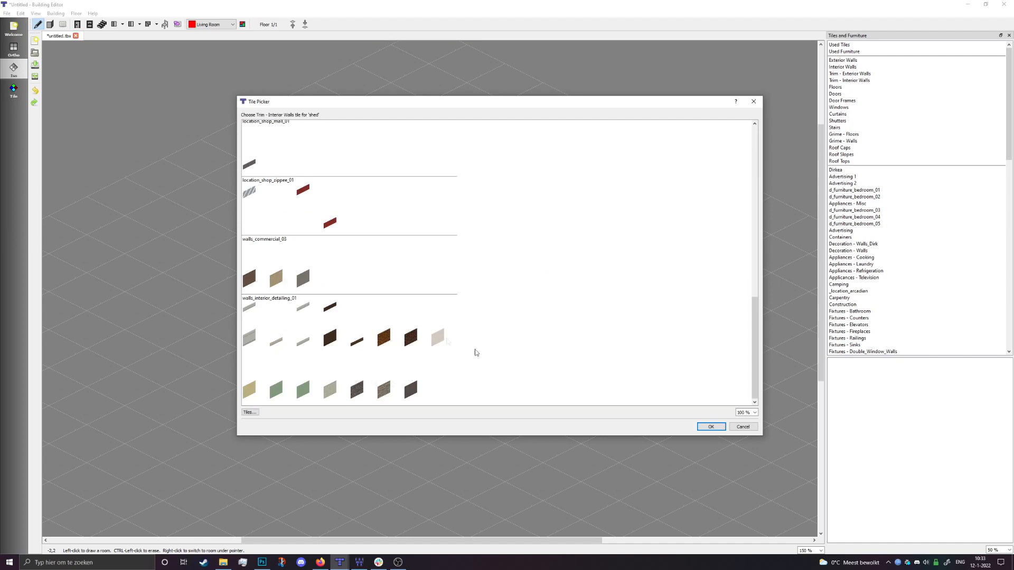
scroll(626, 349, up, 10)
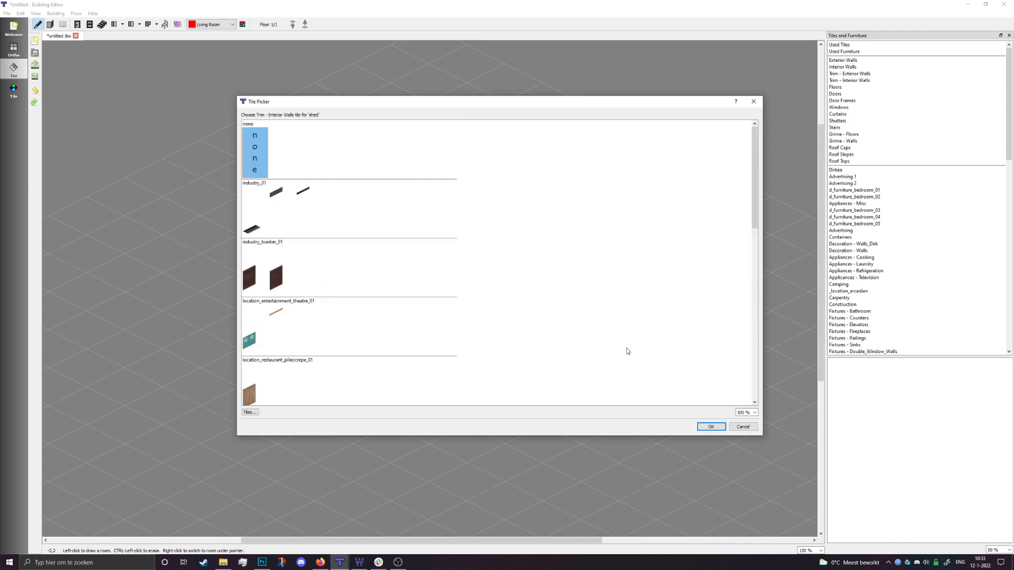
click(743, 426)
Set the shed's floor to the plain dark grey tile from floors_interior_tilesandwood_01
double_click(541, 272)
scroll(540, 276, down, 2)
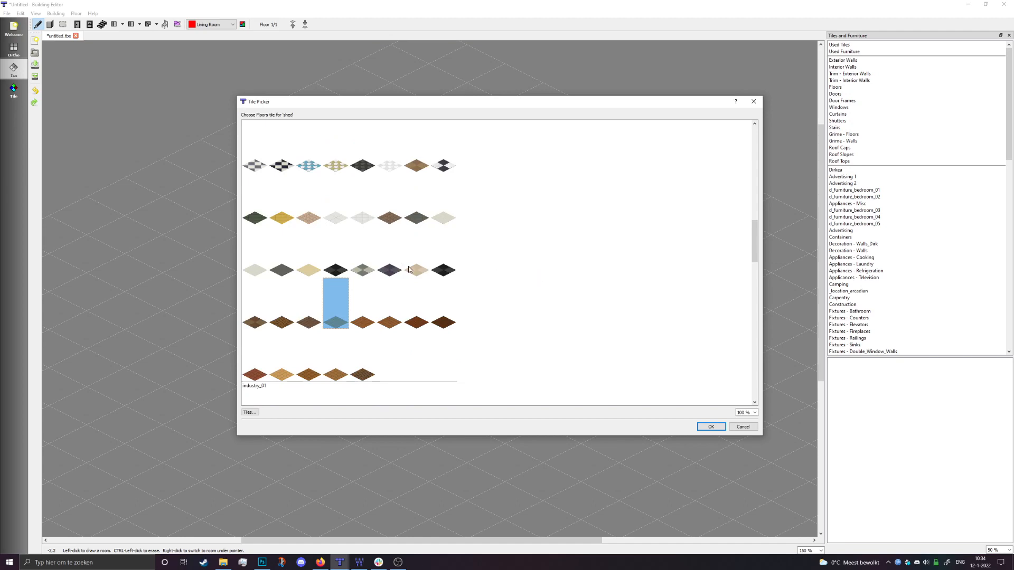
scroll(408, 269, up, 6)
scroll(408, 270, down, 3)
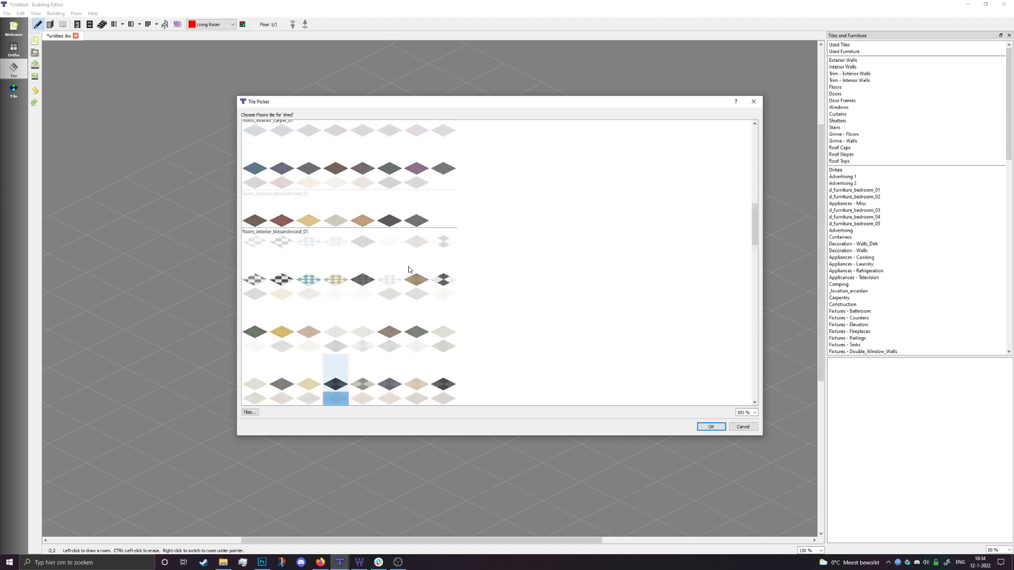
scroll(408, 269, down, 2)
double_click(280, 266)
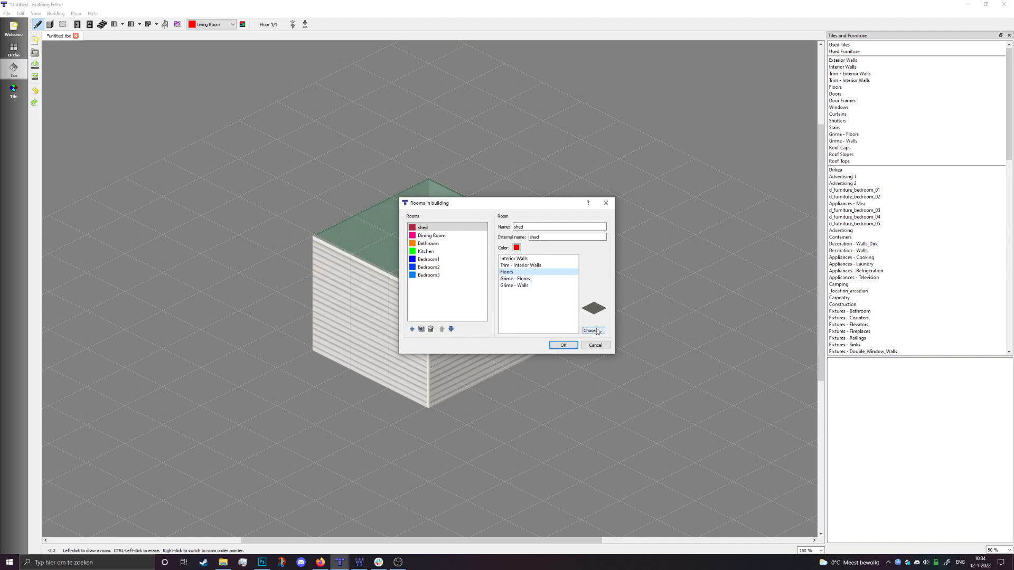
double_click(522, 273)
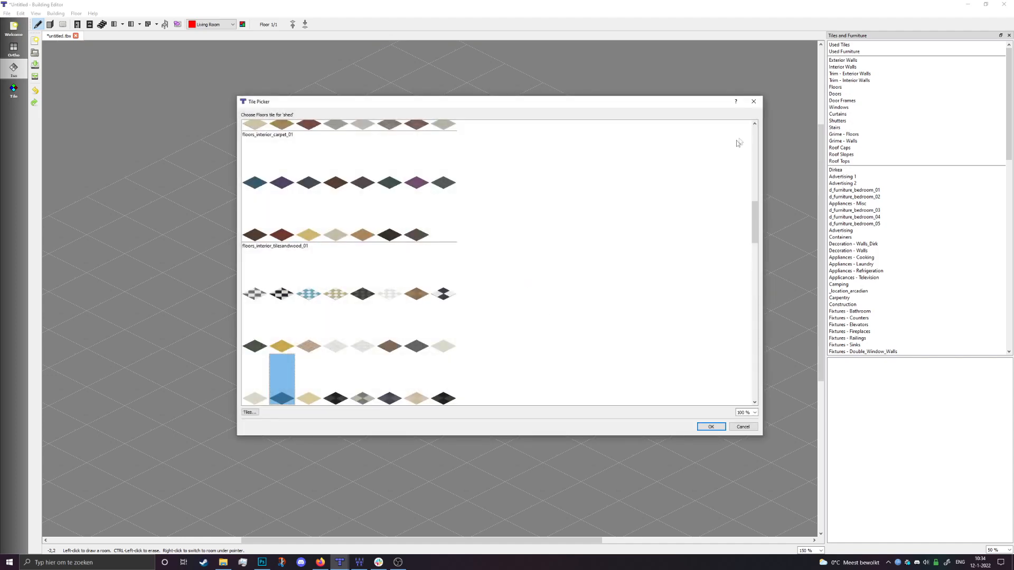
click(753, 101)
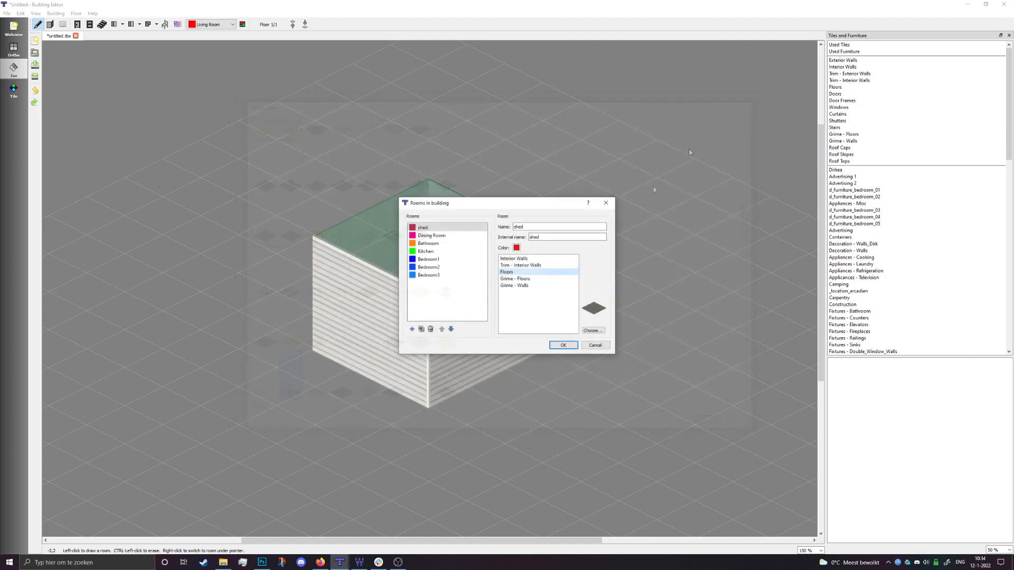
Assign the shed's floor grime the second overlay_grime_floor_01 tile, choose a wall grime tile, and apply the room settings
click(525, 279)
double_click(527, 281)
double_click(285, 224)
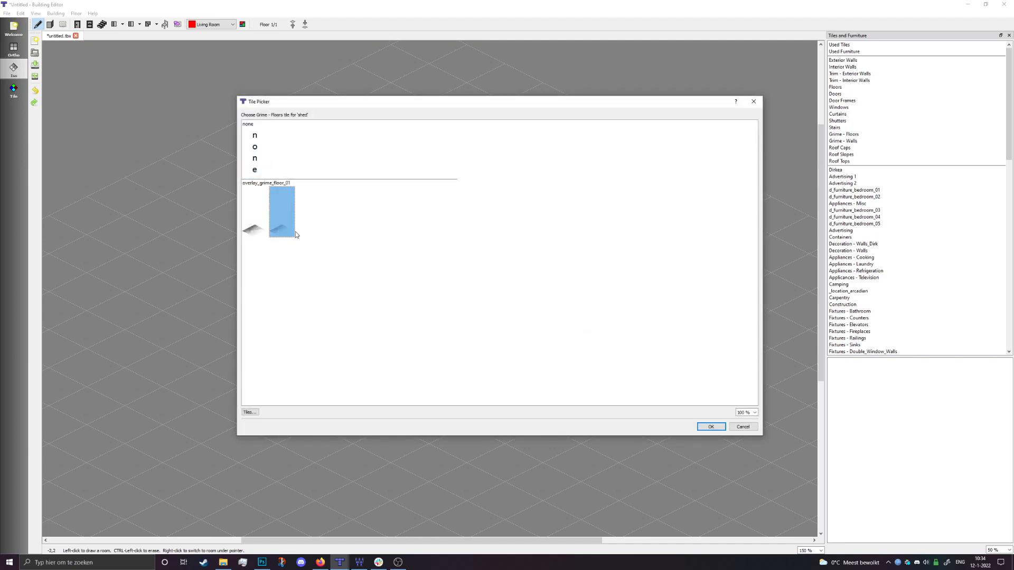
double_click(509, 286)
double_click(278, 217)
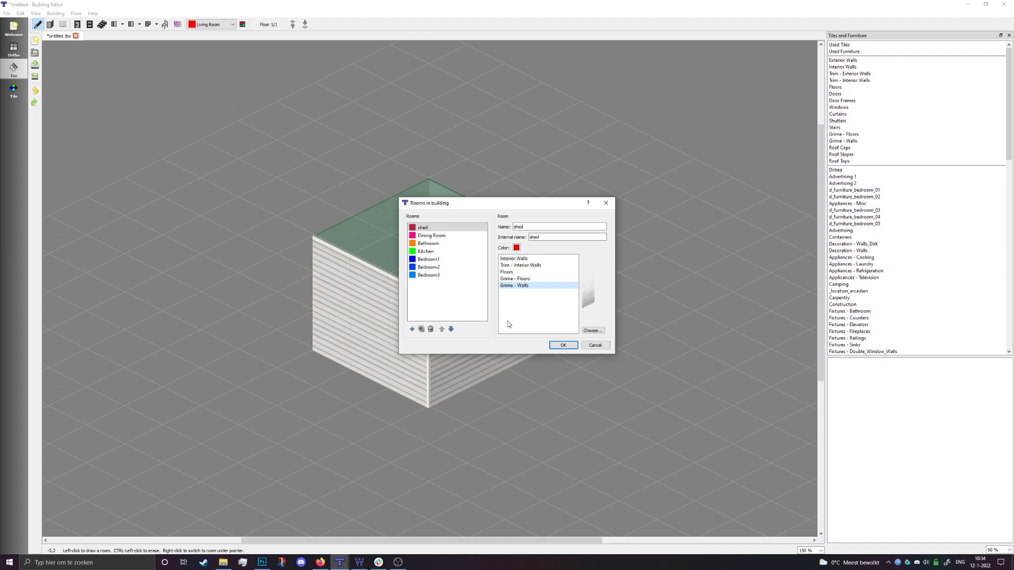
click(564, 345)
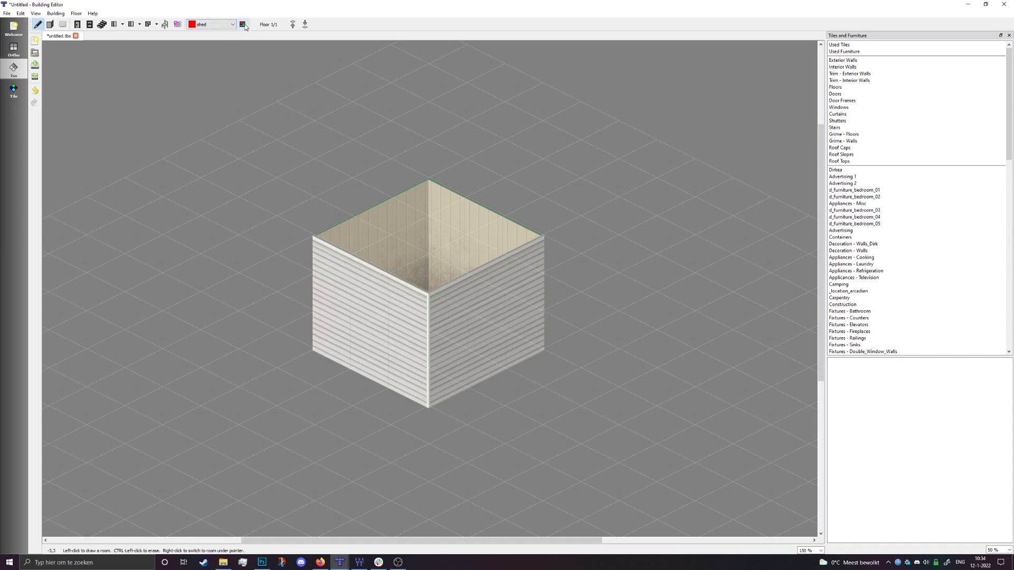
click(211, 24)
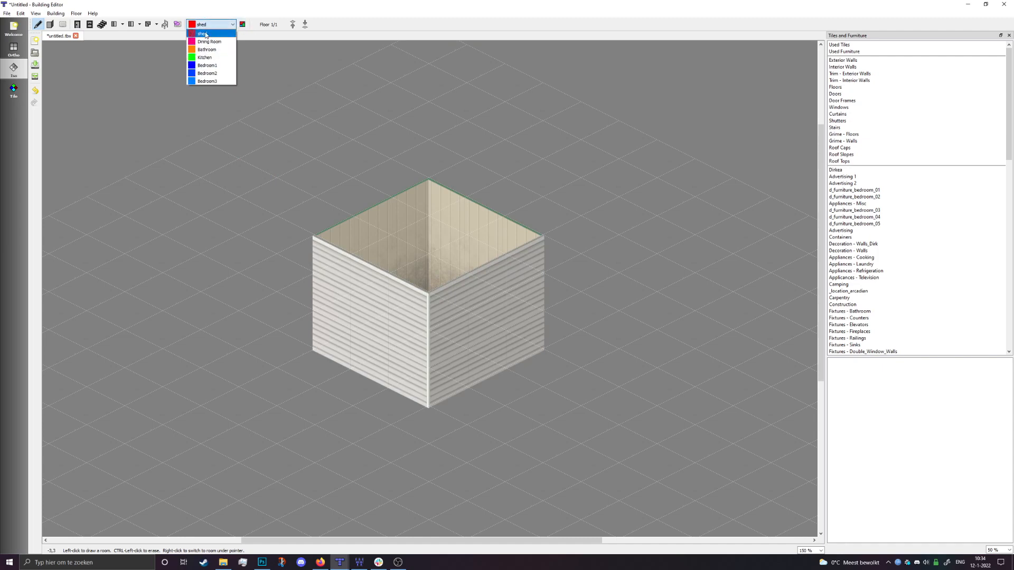
click(452, 308)
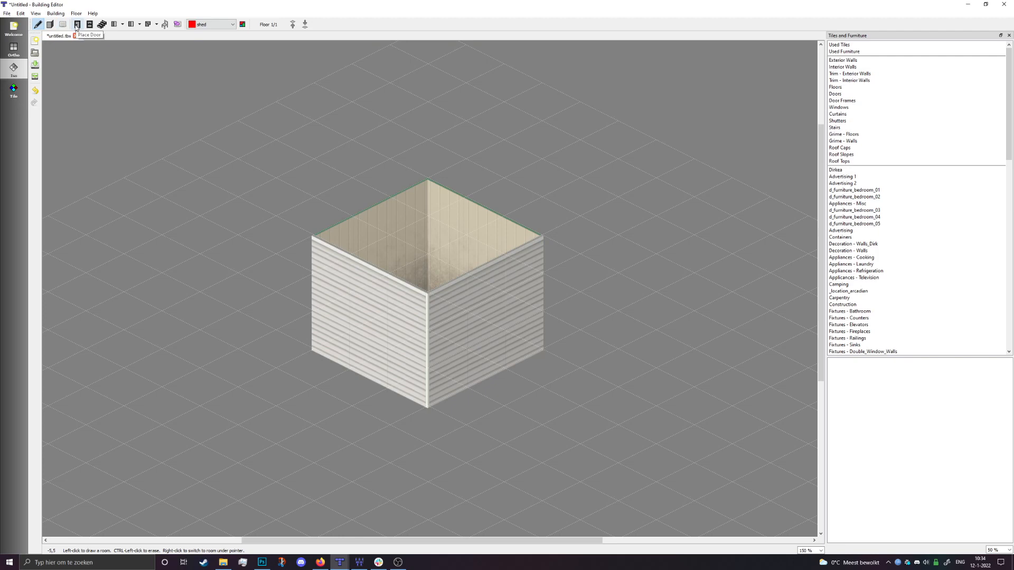
Activate door placement and choose the fifth frame in the first row of fixtures_doors_frames_01 as the door frame
click(77, 25)
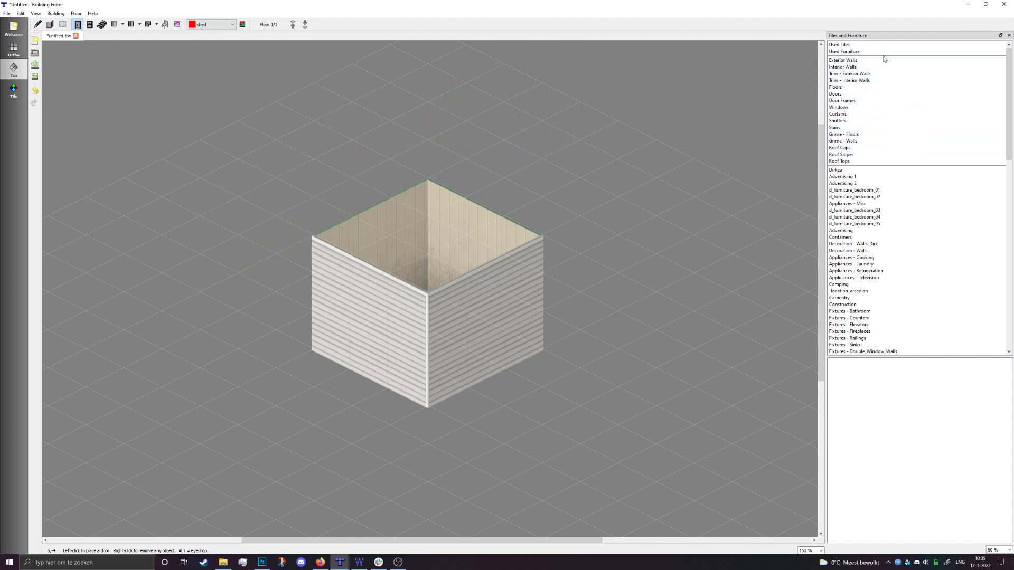
click(850, 101)
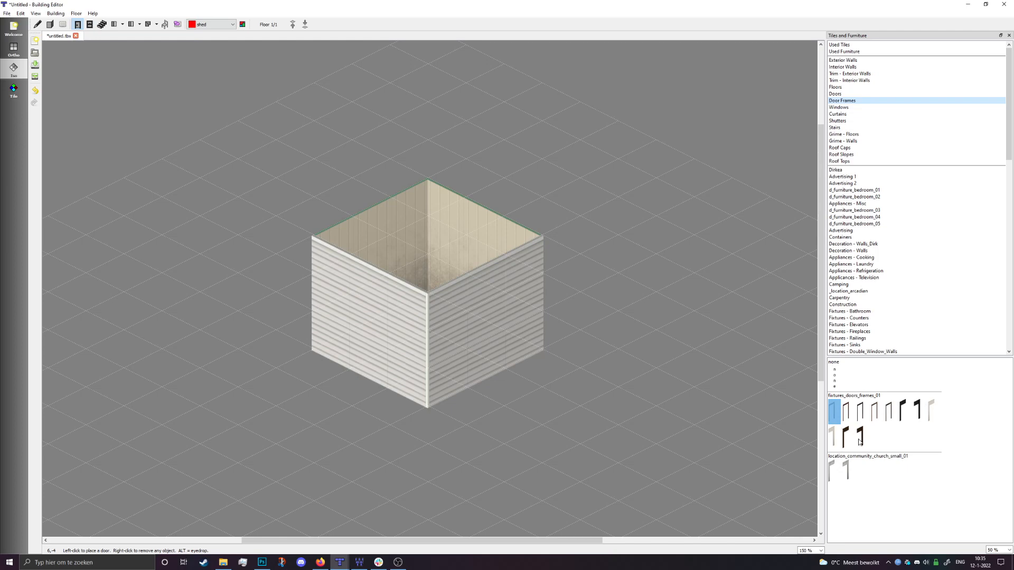
click(861, 413)
click(891, 412)
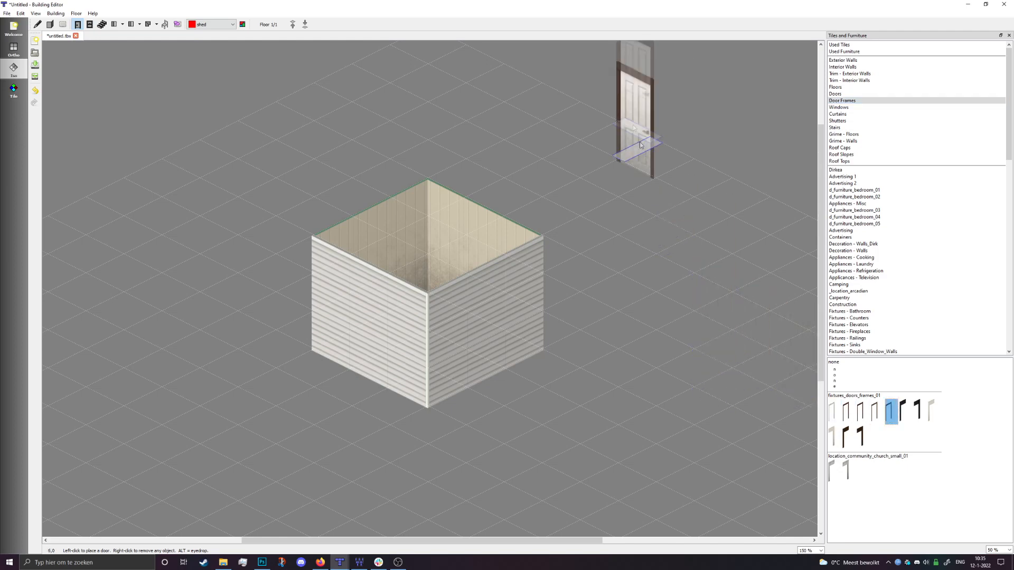
Choose the white door with a paned window from fixtures_doors_01 and place it in the middle of the shed's southwest-facing wall
click(845, 94)
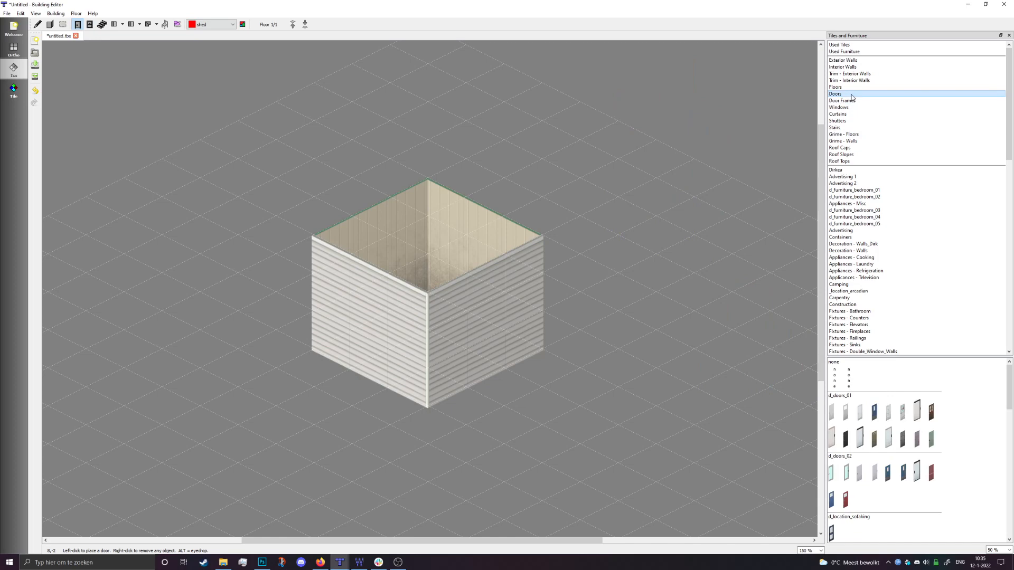
scroll(895, 398, down, 3)
scroll(896, 398, down, 3)
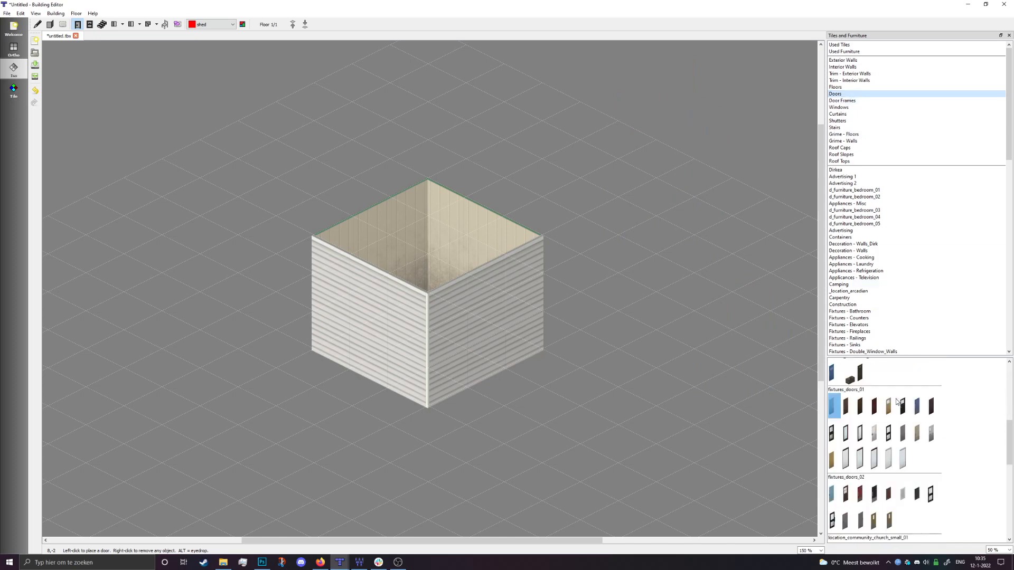
click(877, 433)
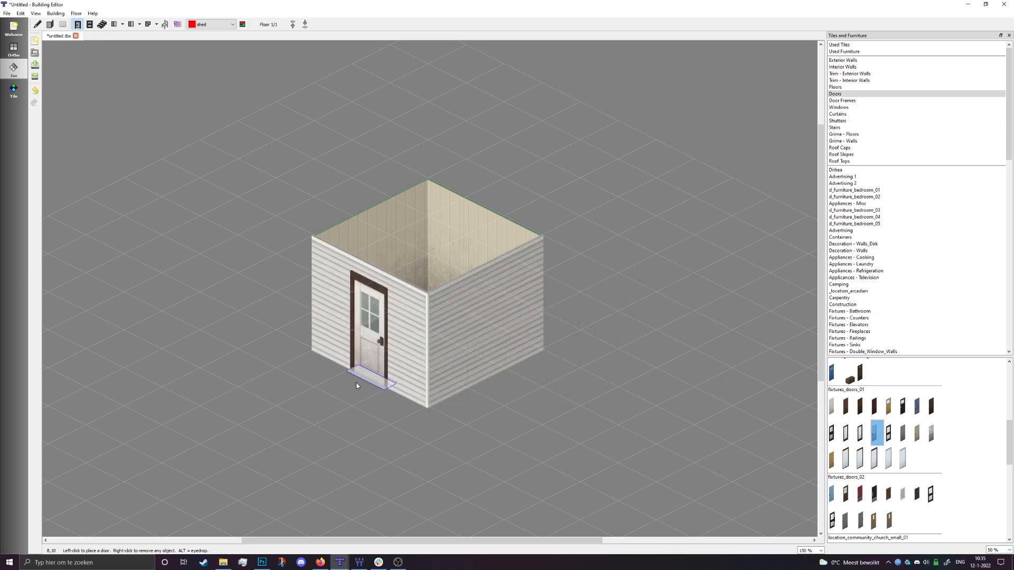
click(355, 382)
Switch to WorldEd to examine the open land beside the roads in cell 37,27, and return to the Building Editor
click(359, 562)
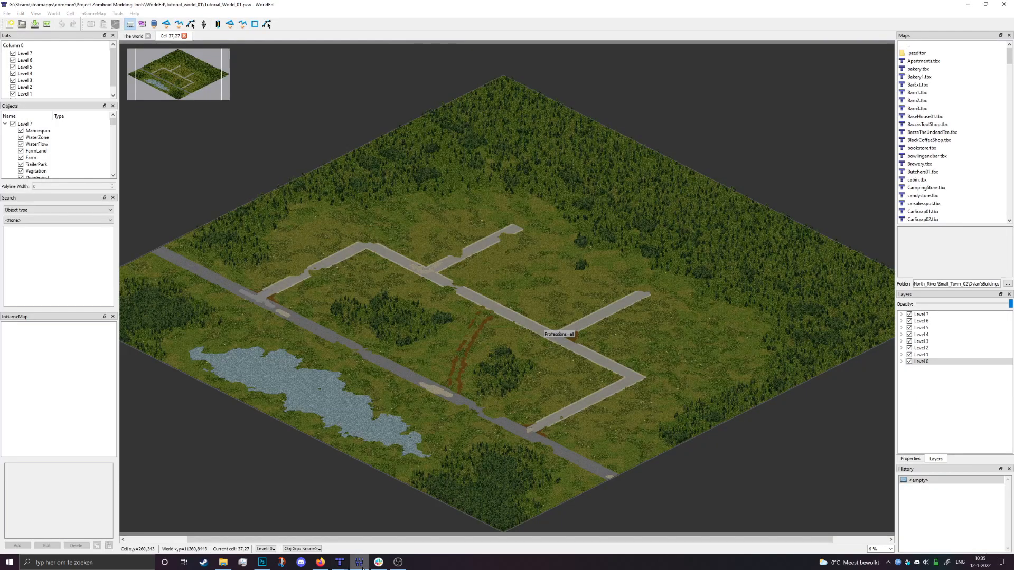
scroll(616, 288, up, 4)
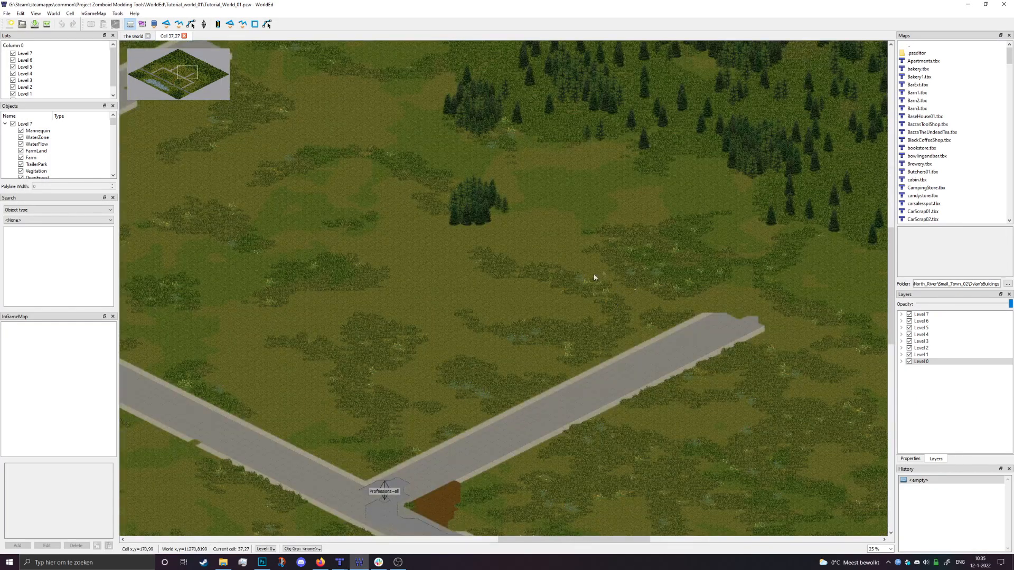
right_click(616, 294)
click(542, 293)
click(339, 564)
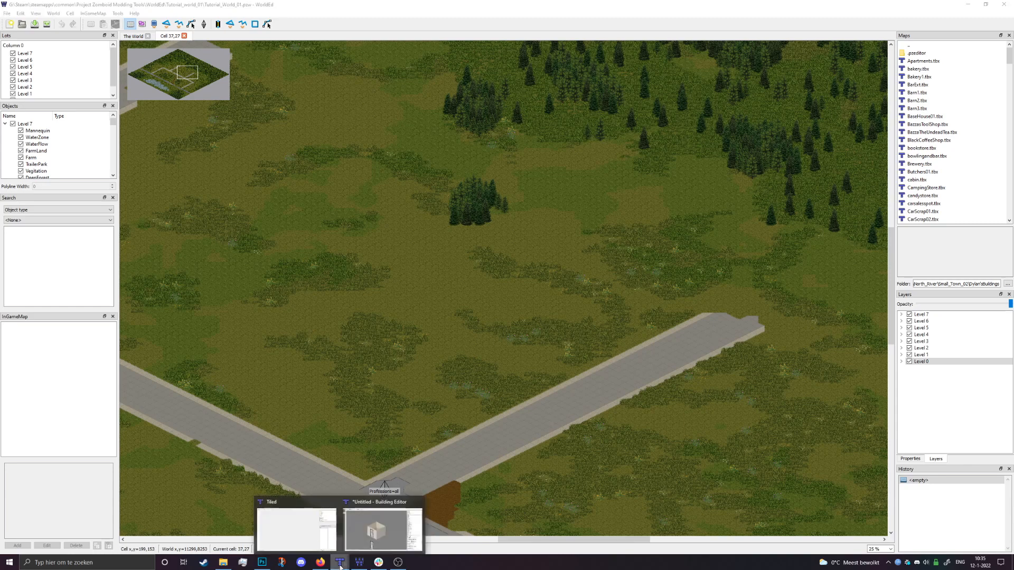
click(383, 528)
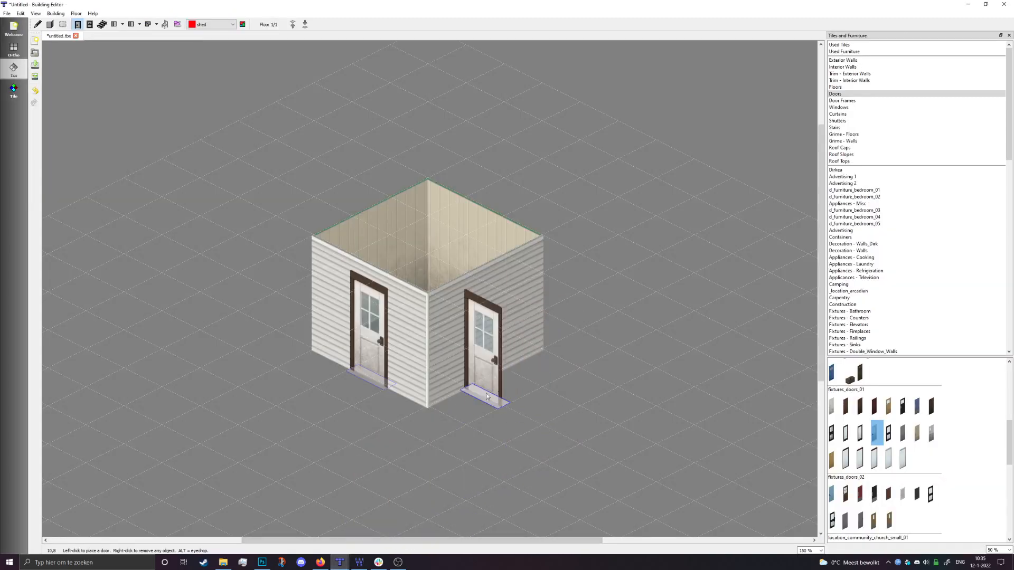
click(490, 380)
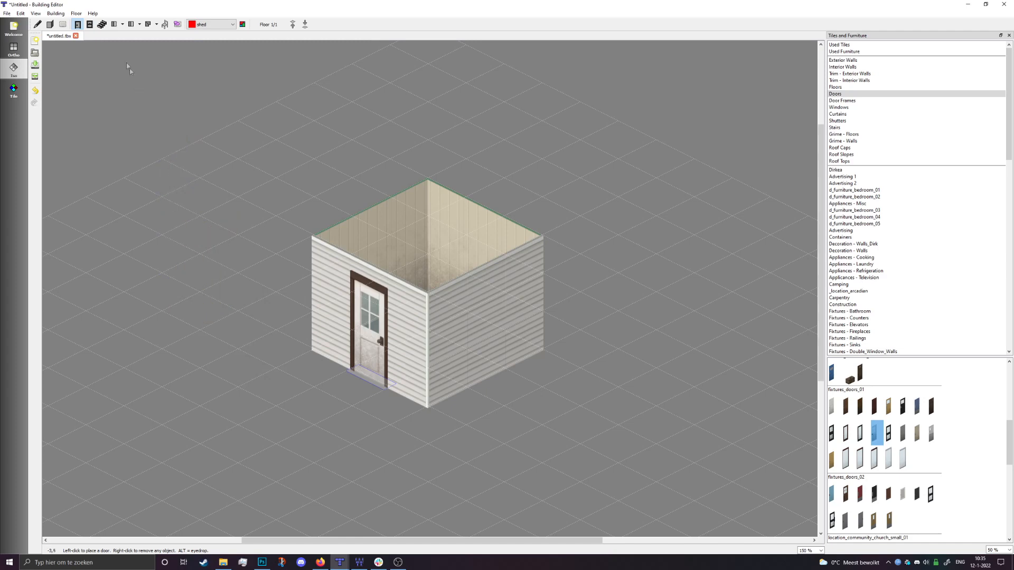
Activate window placement and choose the fifth window tile in fixtures_windows_01
click(89, 27)
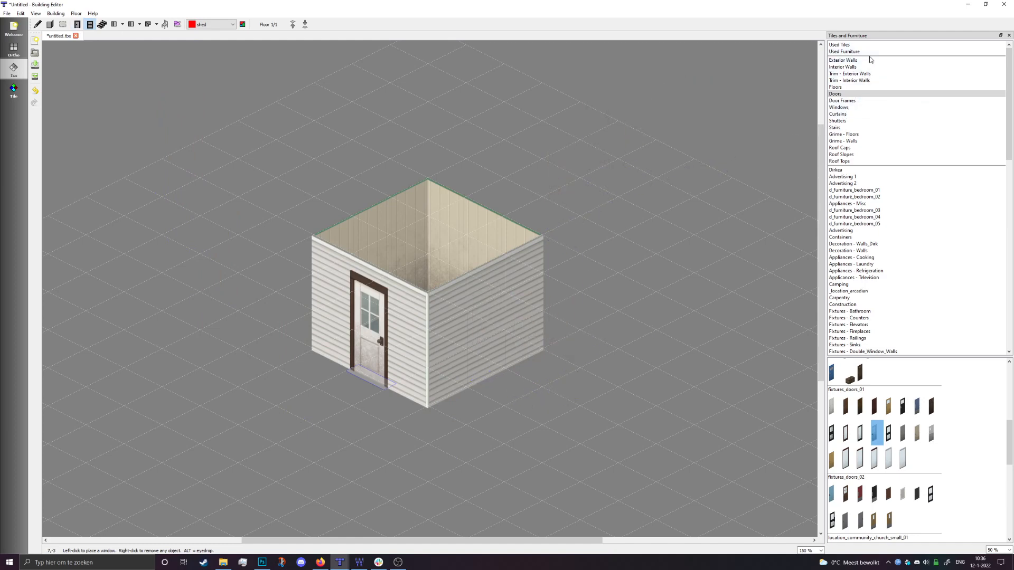
click(857, 109)
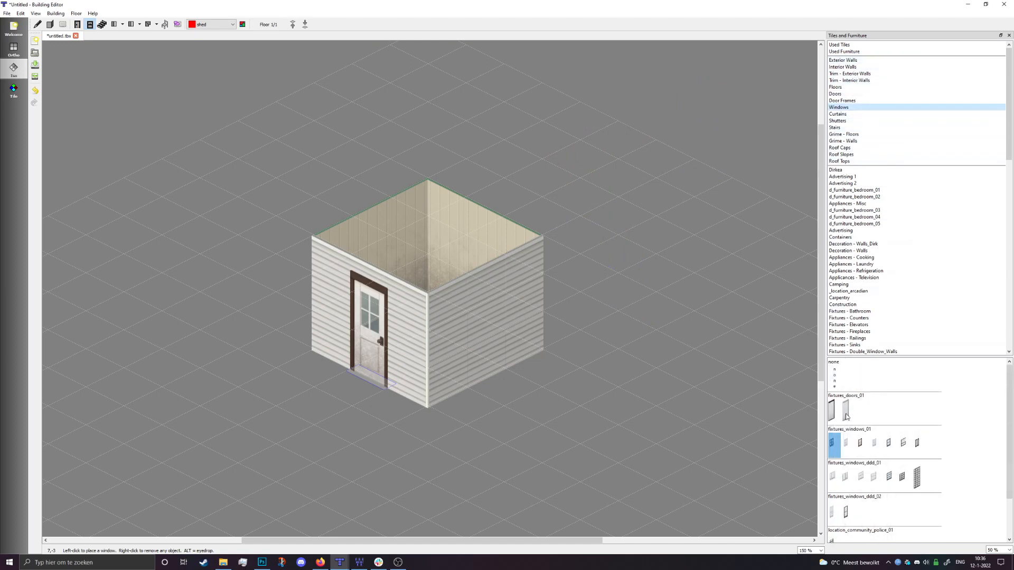
click(890, 449)
click(877, 444)
click(498, 378)
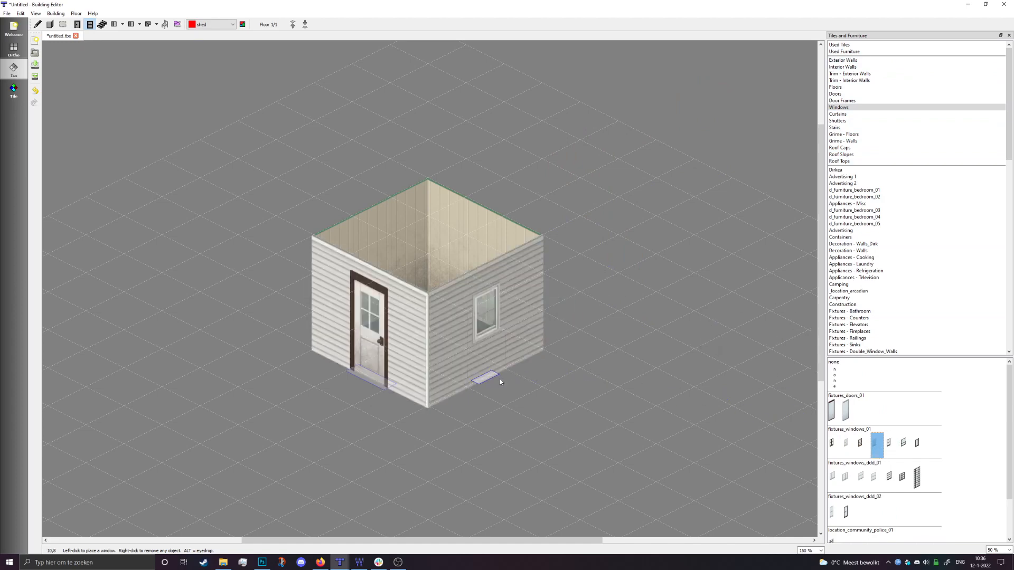
click(891, 444)
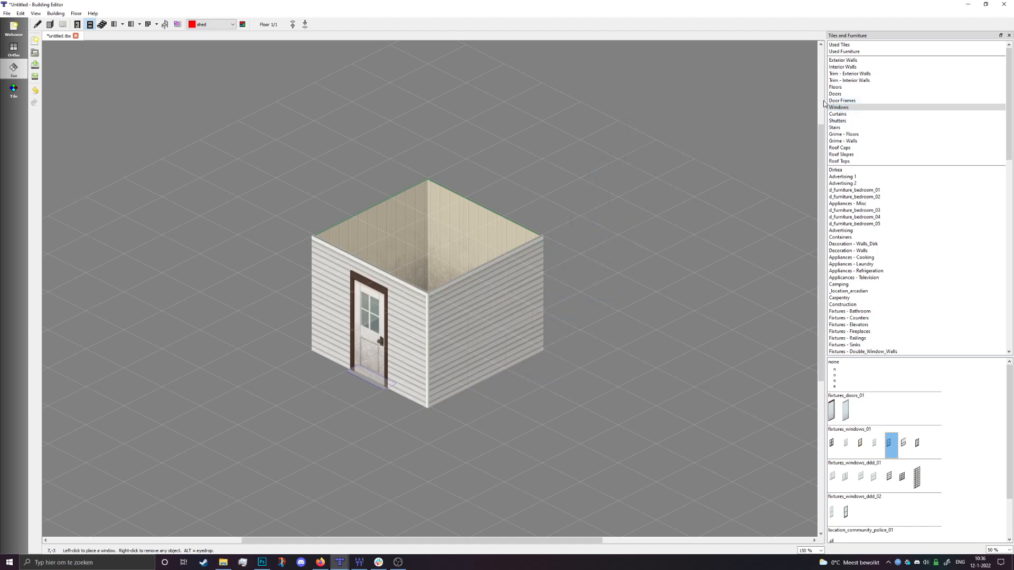
Try out the red curtain tiles from fixtures_windows_curtains_02 on the window, ending on the fifth tile
click(851, 115)
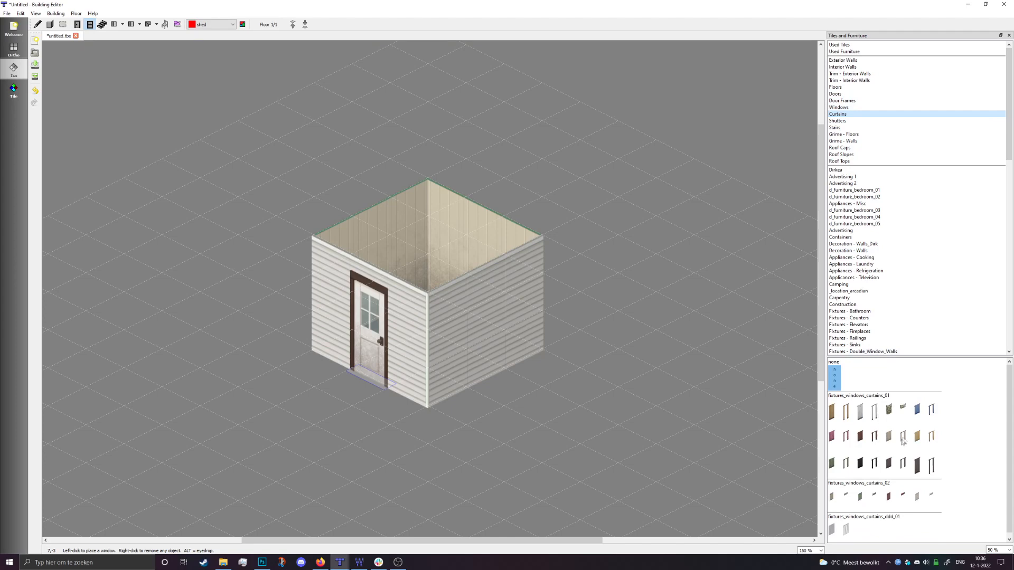
click(876, 499)
click(891, 499)
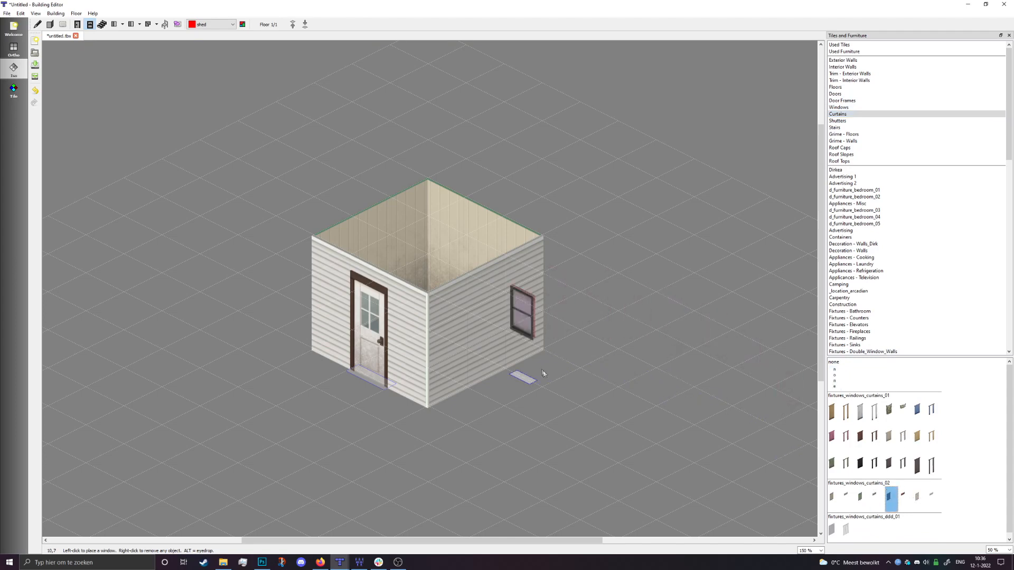
click(905, 499)
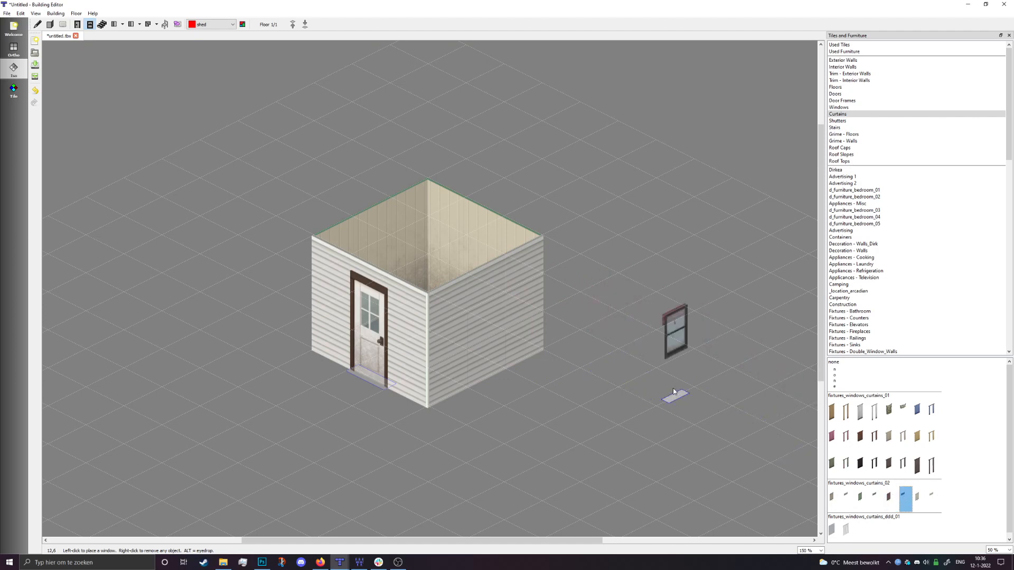
click(892, 499)
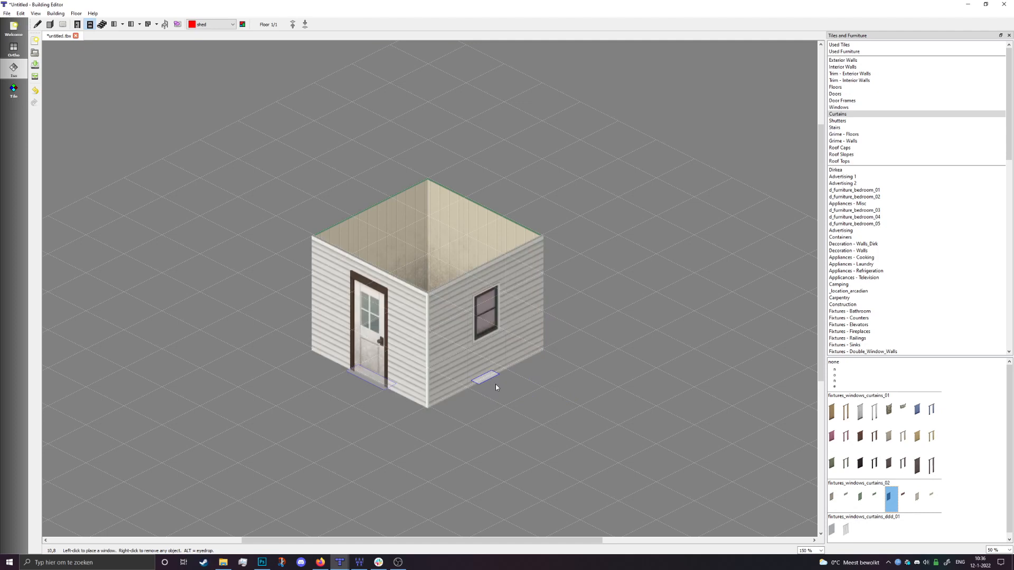
Try the fourth fixtures_windows_detailing_01 shutter, reset shutters to none, and undo a trial placement of the window in the southeast-facing wall
click(837, 120)
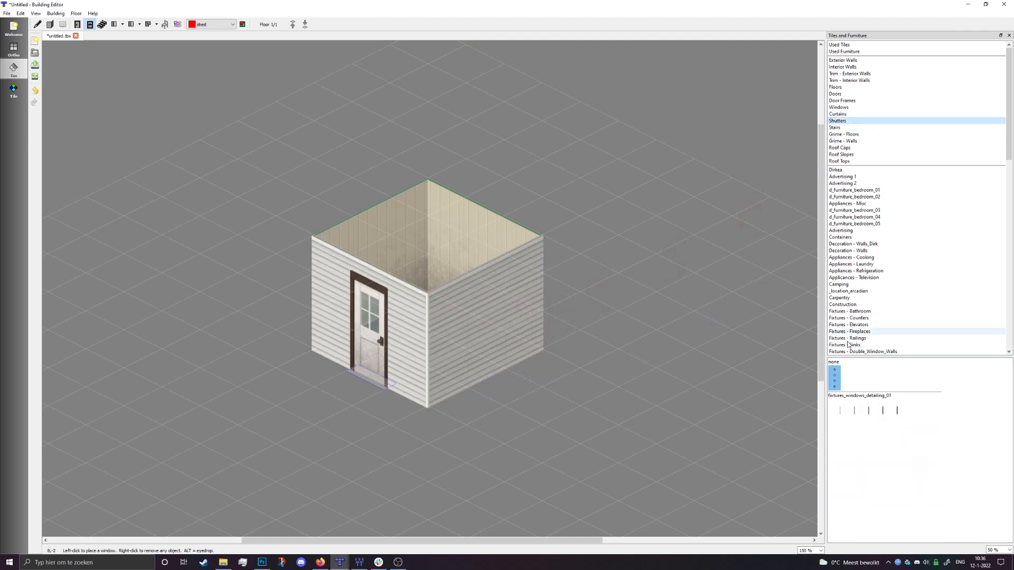
click(876, 412)
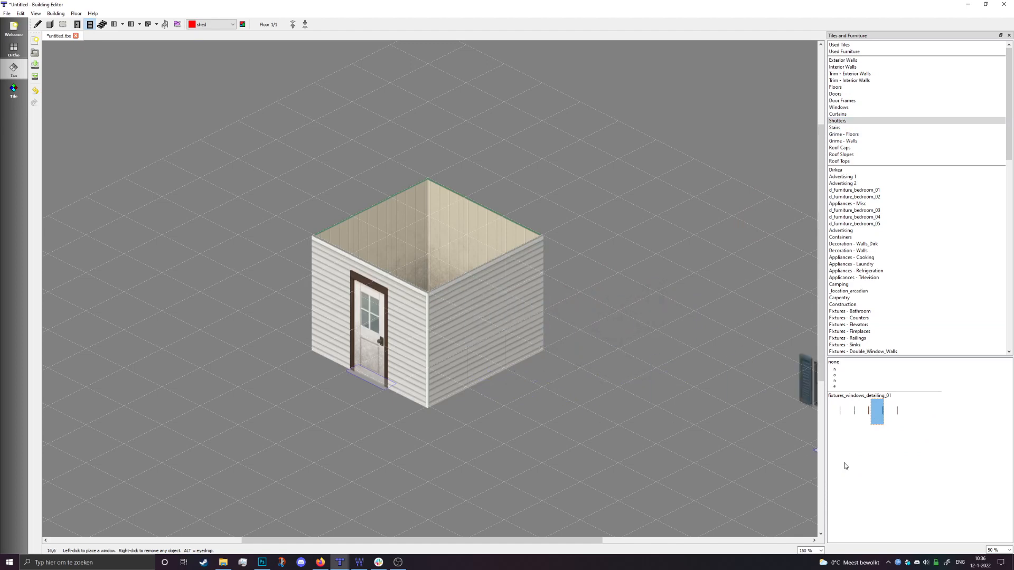
click(834, 378)
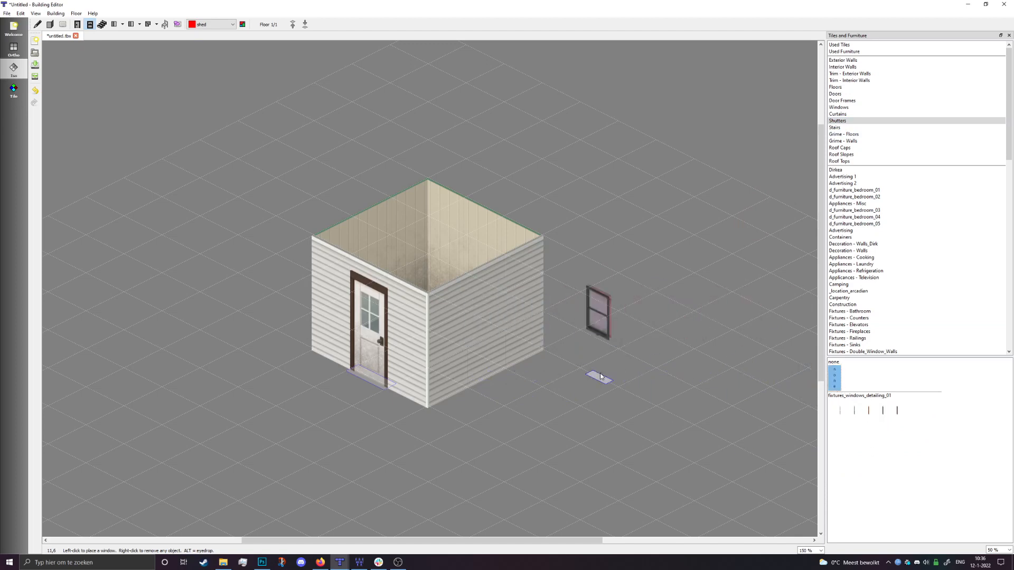
click(497, 382)
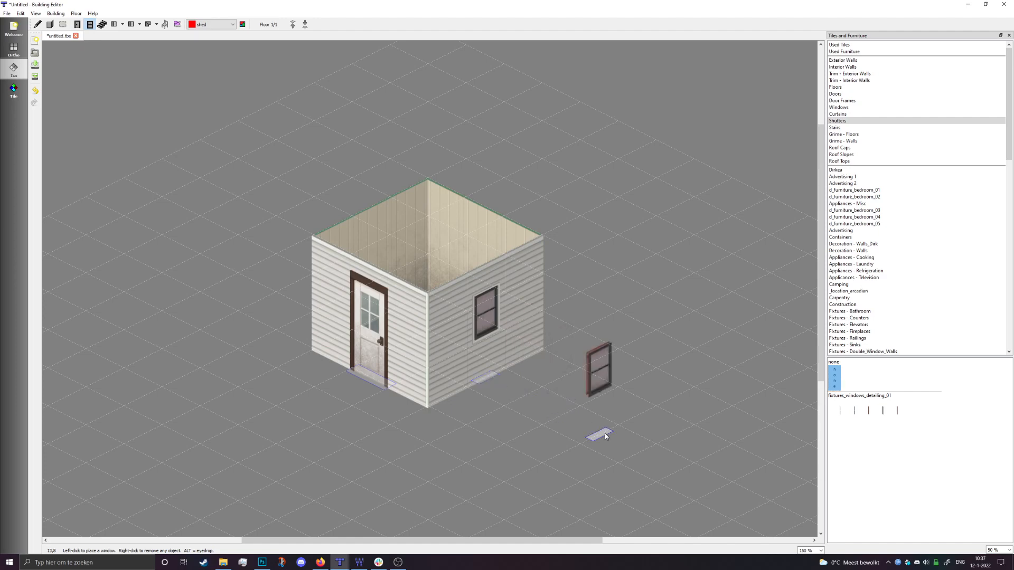
key(ctrl+z)
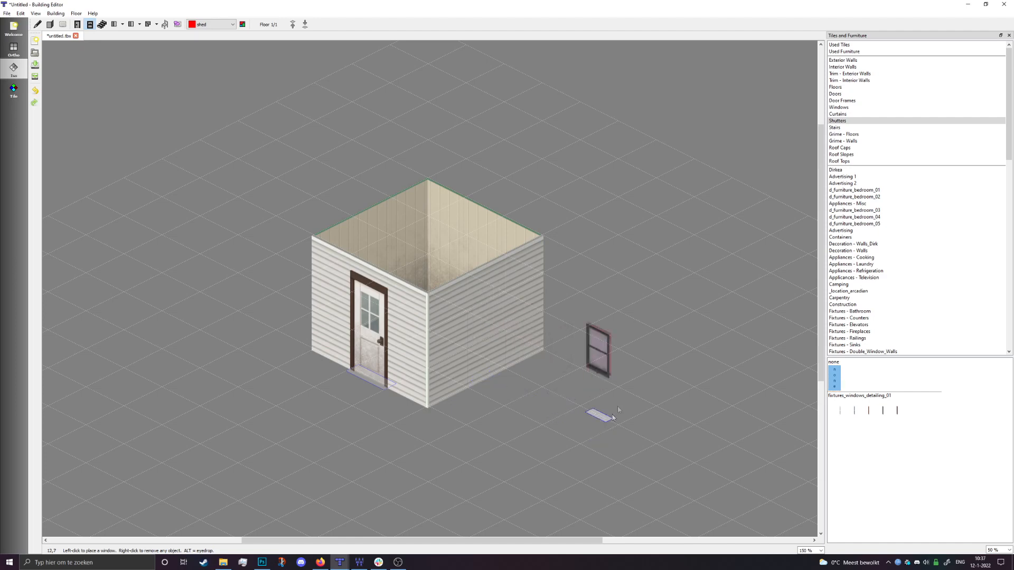
Choose the sixth fixtures_windows_curtains_02 curtain and place the window in the middle of the shed's southeast-facing wall
click(854, 114)
click(905, 499)
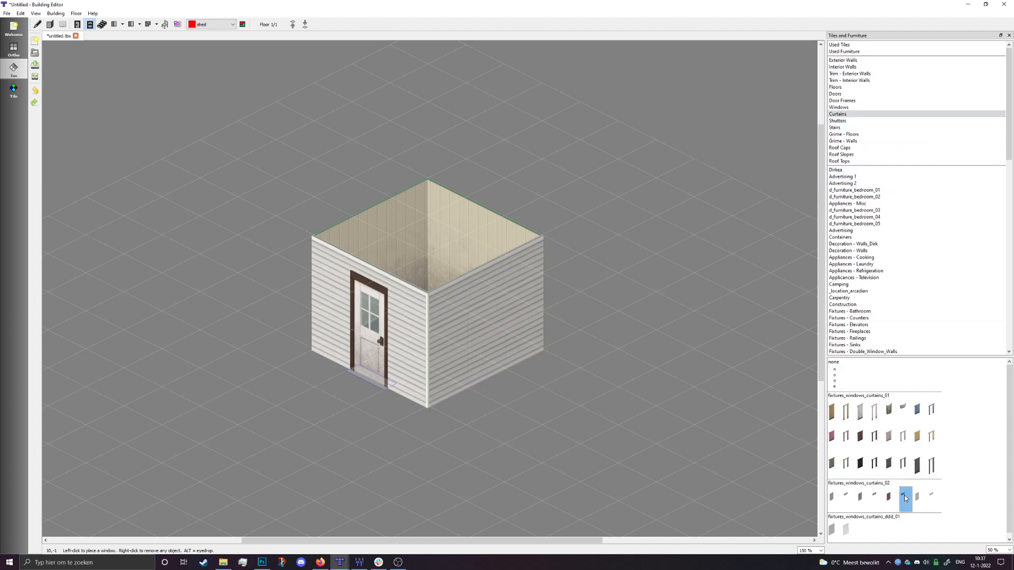
click(493, 382)
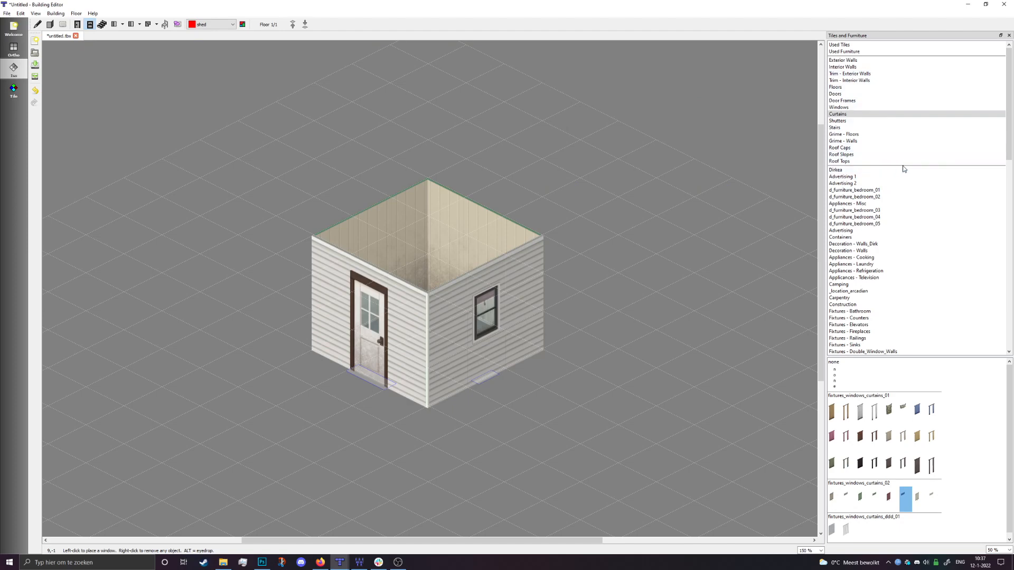
Browse the furniture categories and choose the brown wooden chair in its N orientation from Furniture - Seating - Chairs
scroll(898, 182, down, 2)
scroll(897, 194, down, 4)
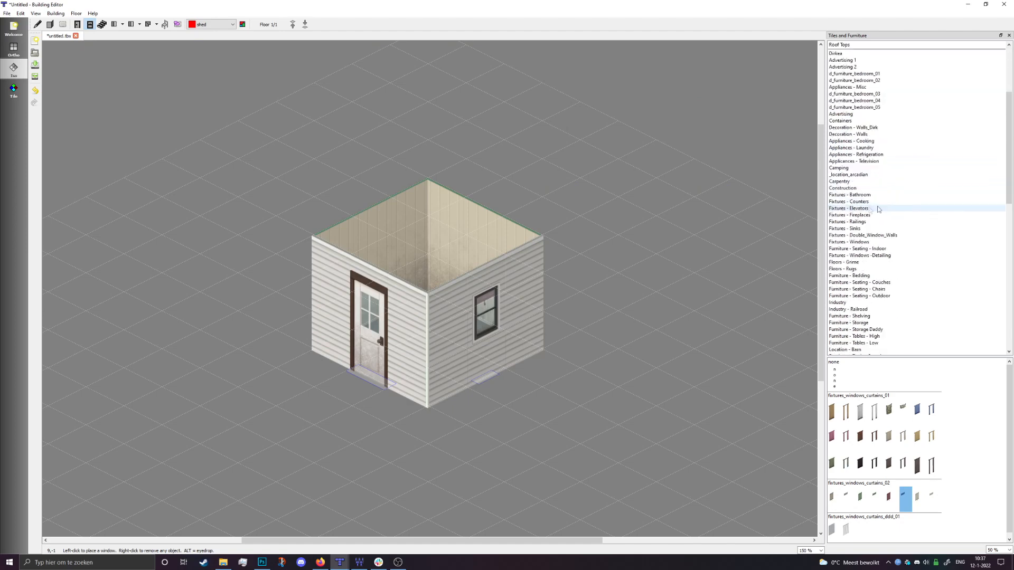
click(851, 228)
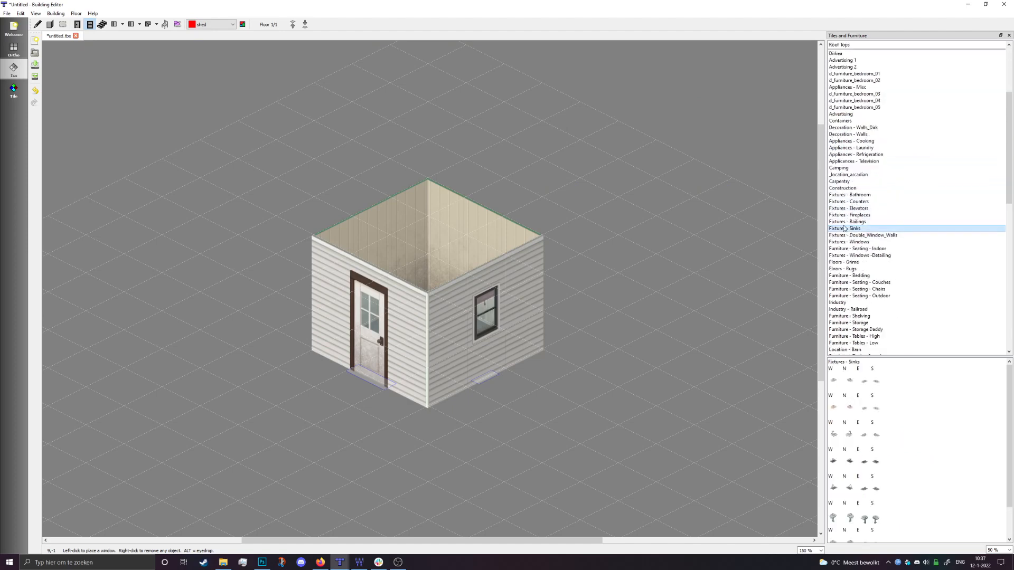
click(848, 269)
scroll(850, 269, down, 2)
click(855, 254)
scroll(856, 282, down, 2)
scroll(856, 282, down, 4)
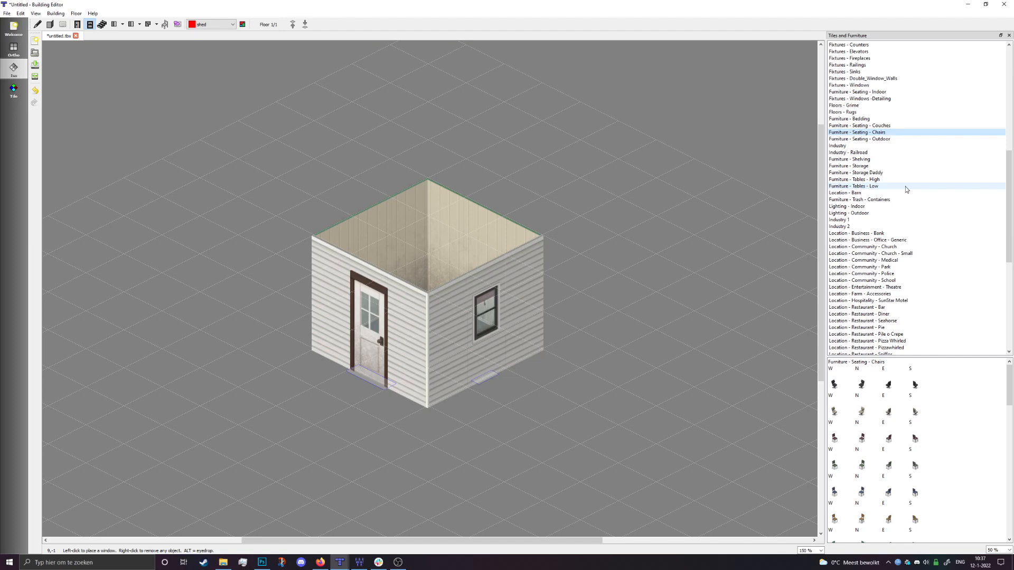
scroll(864, 449, down, 3)
scroll(865, 449, down, 5)
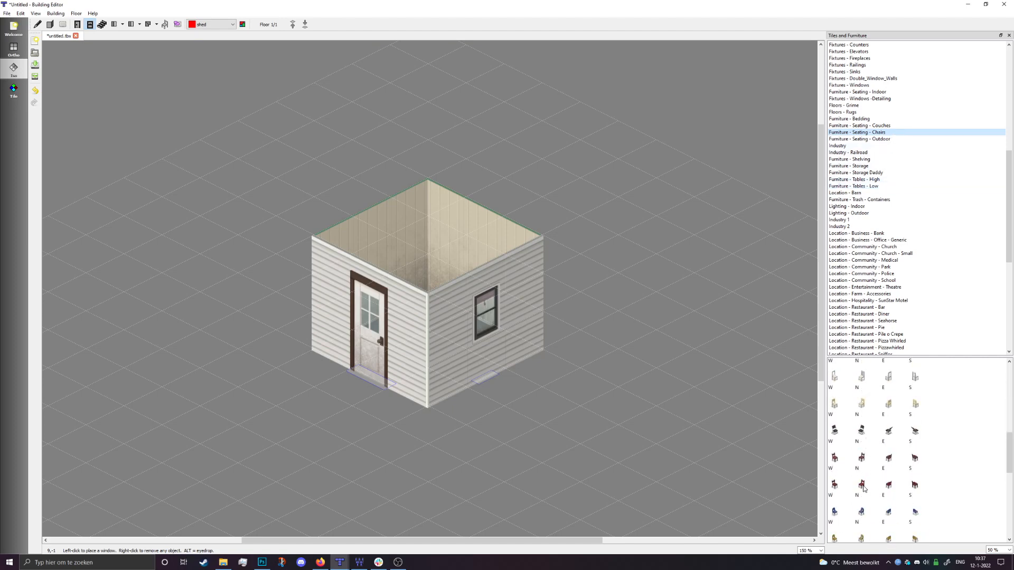
scroll(866, 490, down, 1)
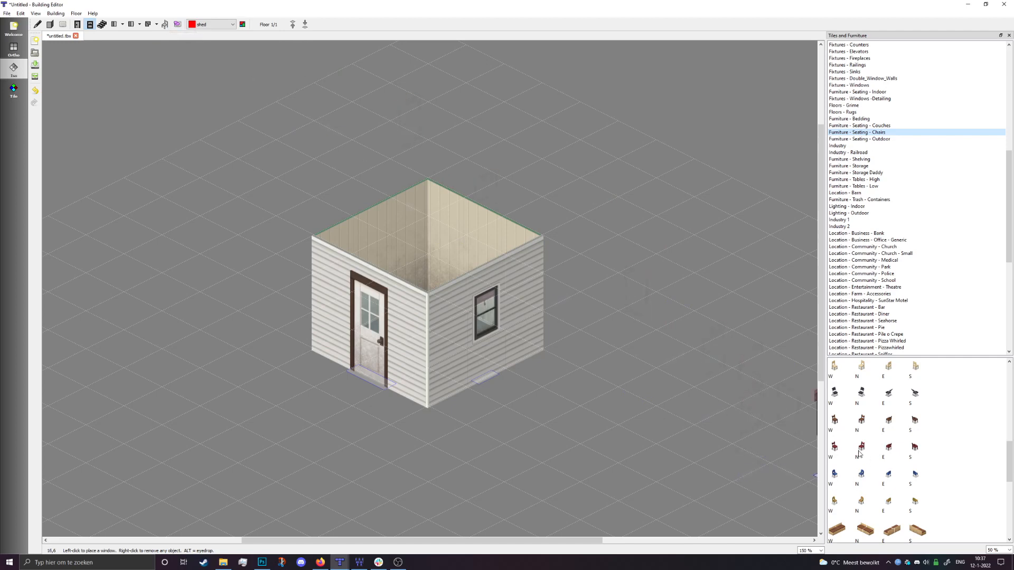
click(862, 419)
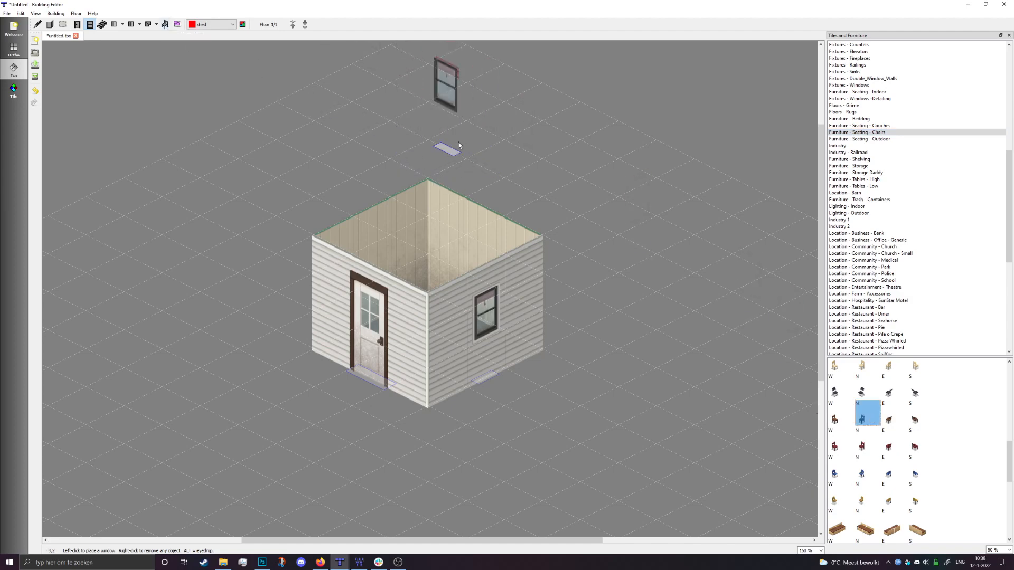
Activate furniture placement and put the chair on the shed's middle floor tile, rotated with its back toward the door wall
click(166, 25)
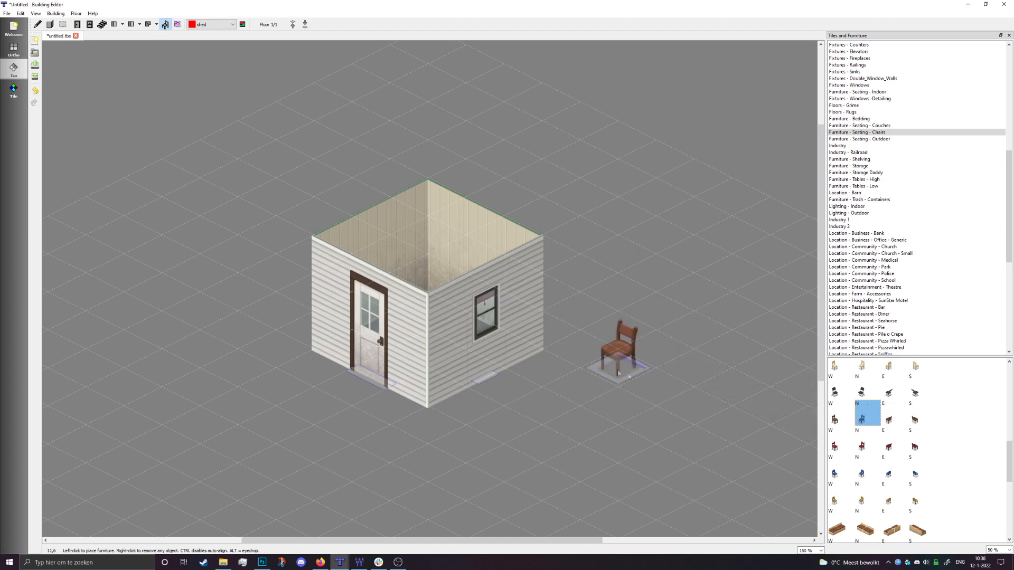
click(580, 363)
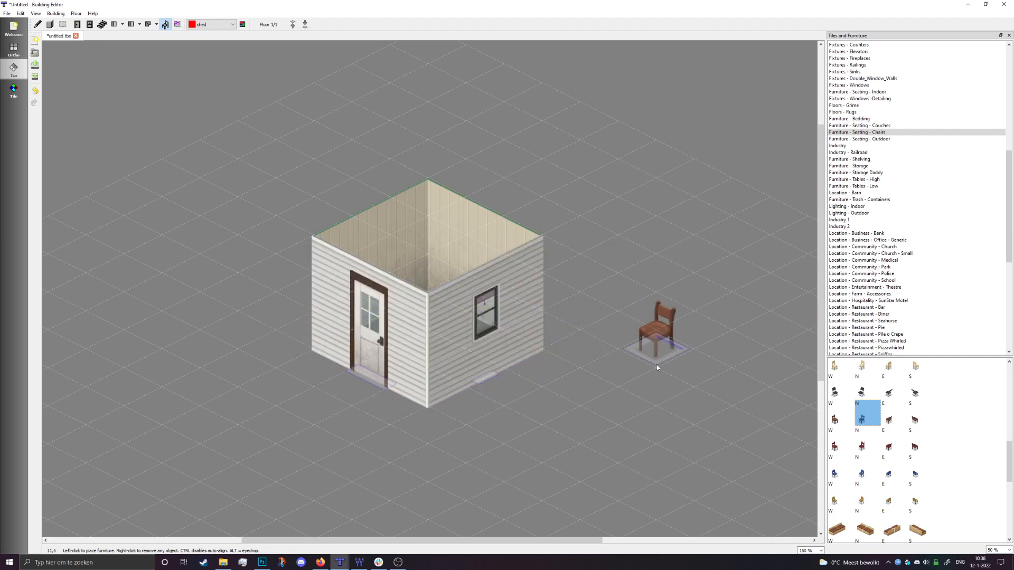
drag(636, 374, 678, 342)
key(ctrl+z)
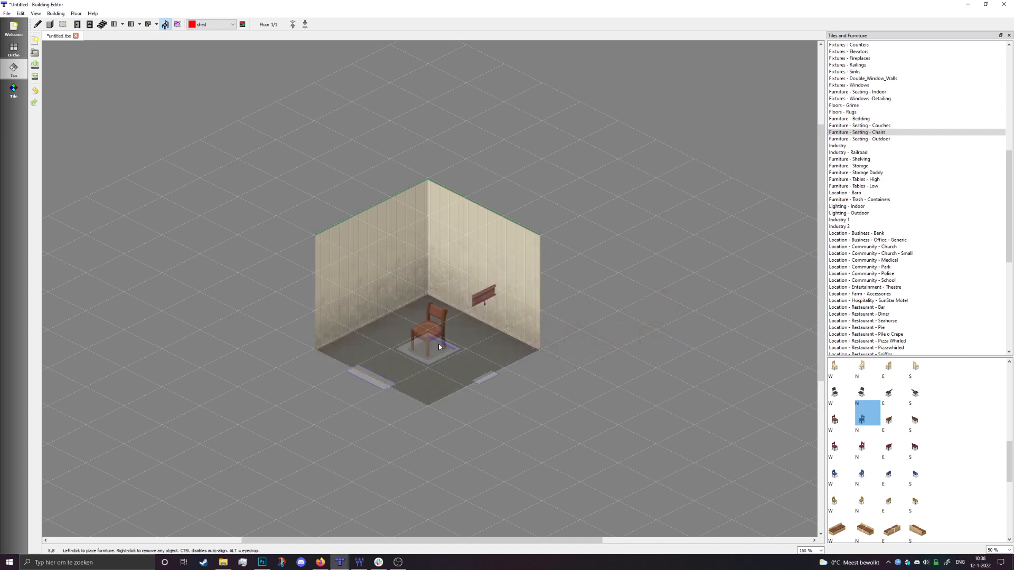
drag(439, 347, 351, 389)
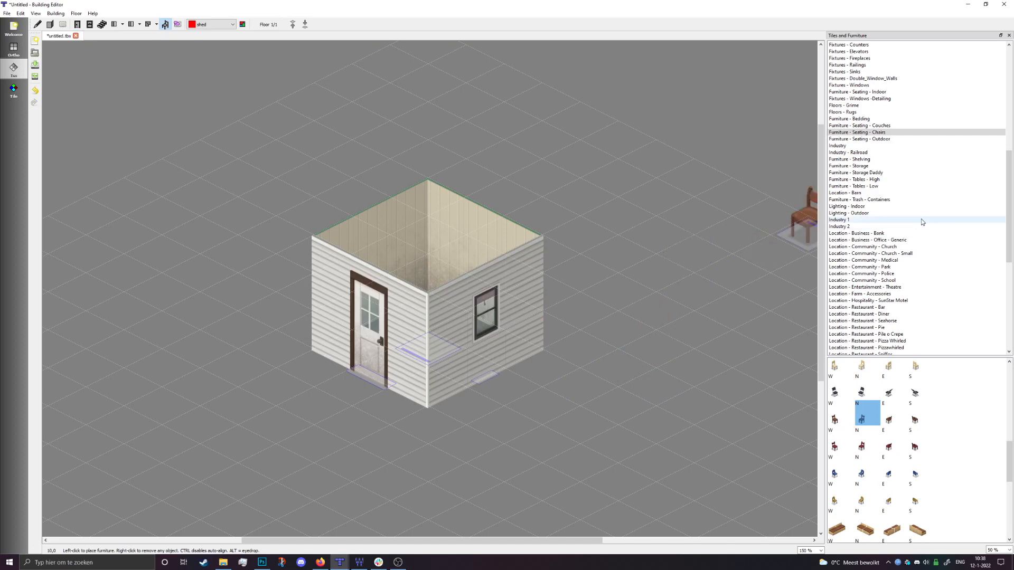
Choose the yellow folding table in its N orientation from Furniture - Tables - High and place it along the shed's northeast wall
click(870, 181)
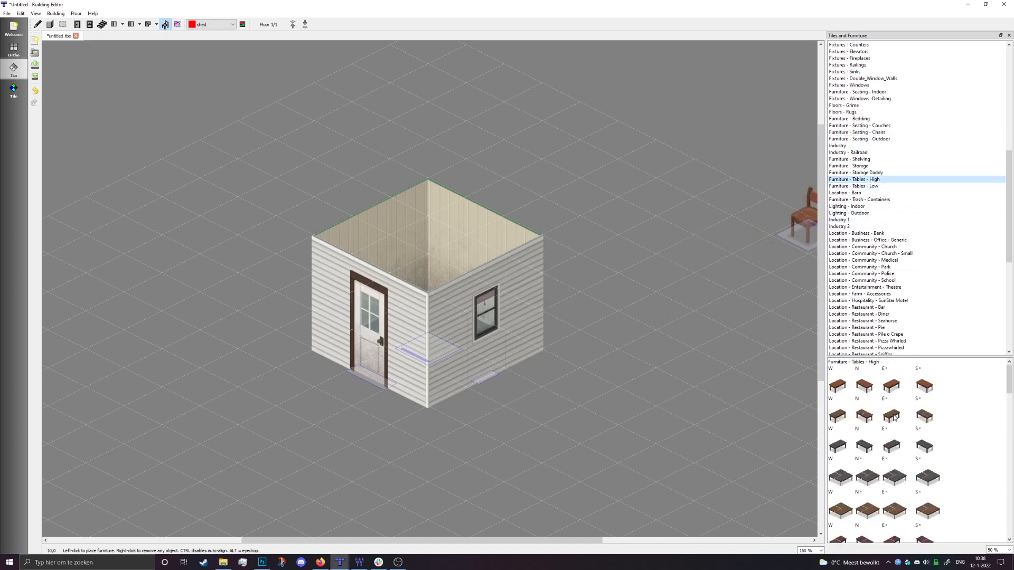
scroll(896, 419, up, 2)
scroll(896, 419, down, 6)
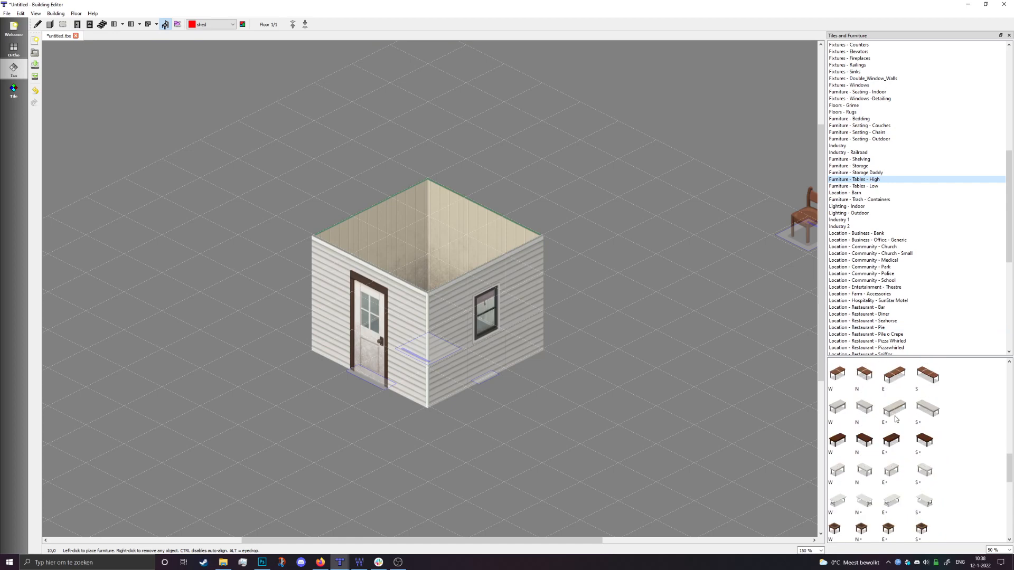
scroll(895, 419, up, 3)
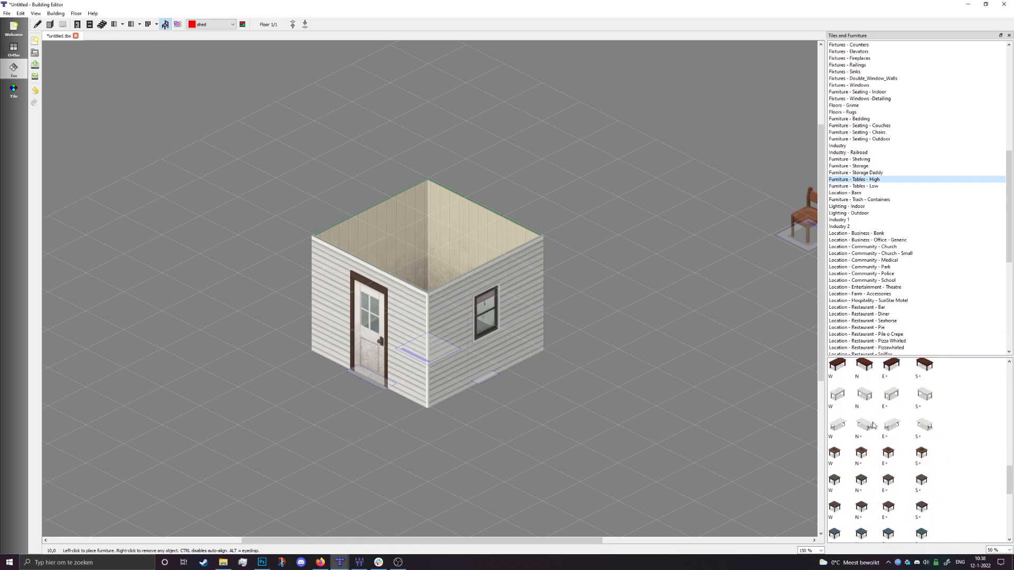
scroll(872, 429, up, 2)
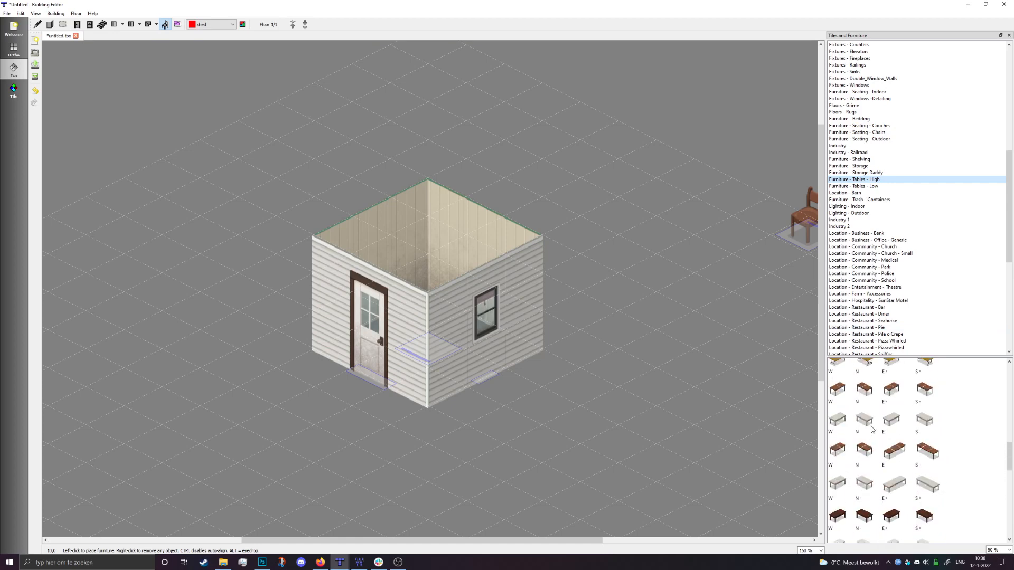
scroll(872, 429, up, 1)
click(866, 395)
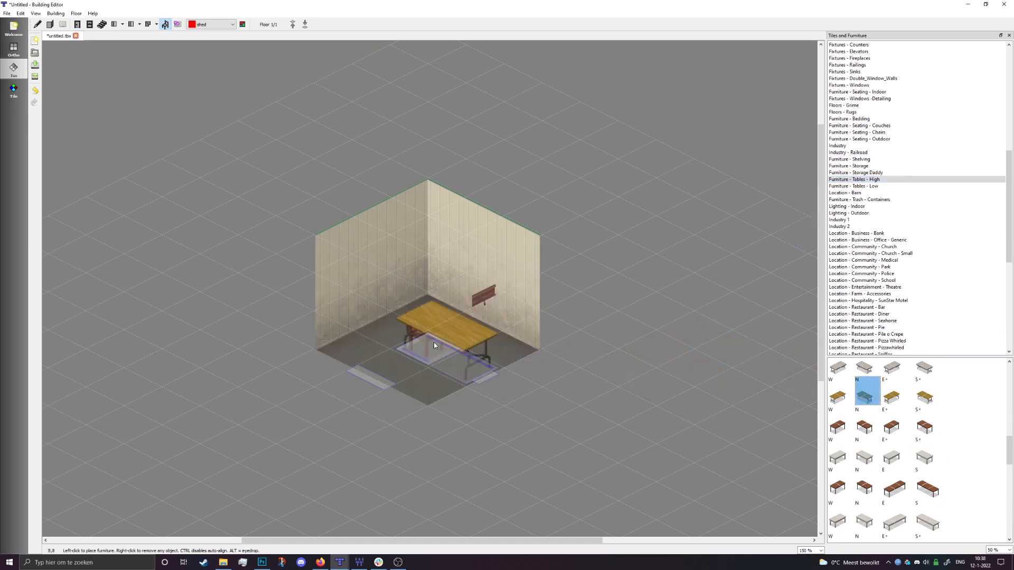
Choose the dark metal rack in its W orientation from Furniture - Shelving and place it against the shed's northwest wall
click(873, 167)
click(860, 159)
click(840, 380)
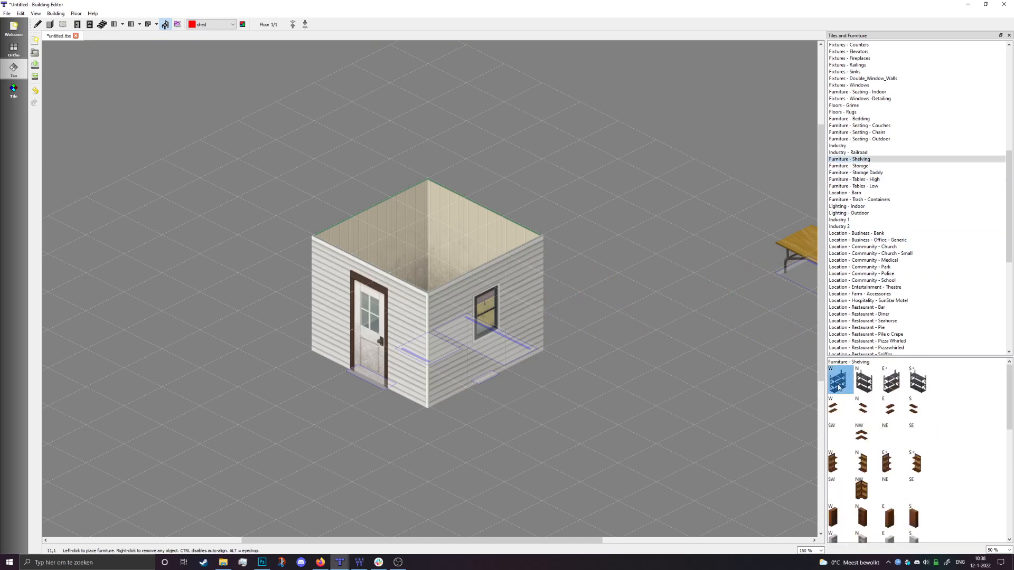
click(440, 310)
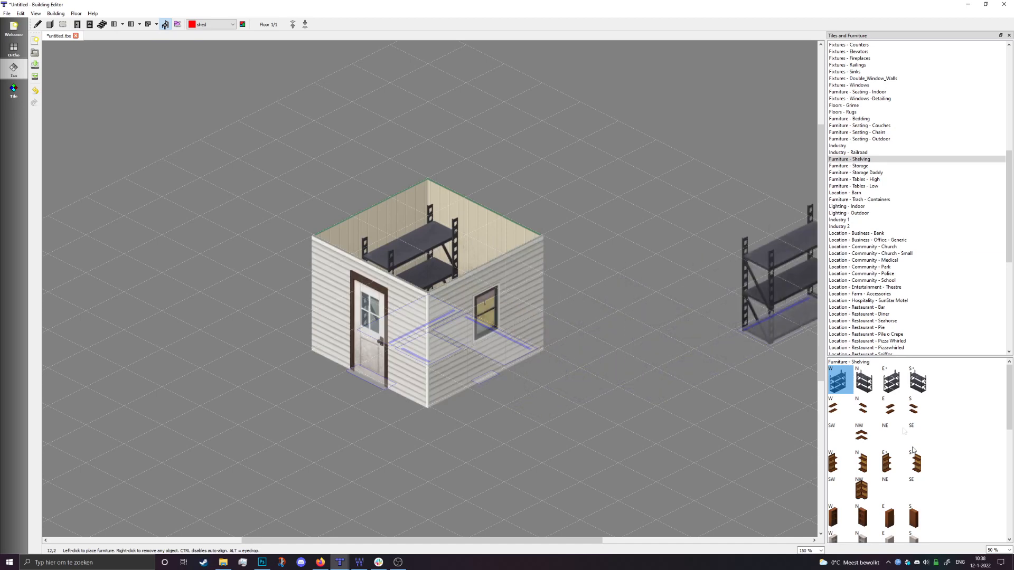
scroll(863, 448, down, 5)
scroll(864, 447, down, 2)
scroll(863, 448, up, 8)
scroll(952, 405, down, 3)
scroll(951, 405, down, 3)
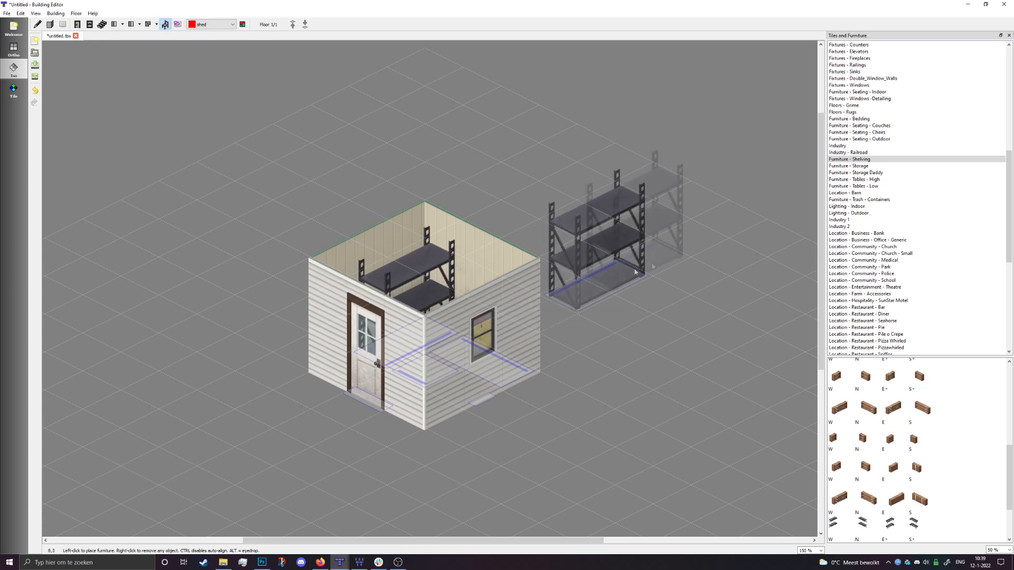
Choose the light switch in its W orientation from Lighting - Indoor and place it inside the shed on the door wall, beside the door
click(844, 206)
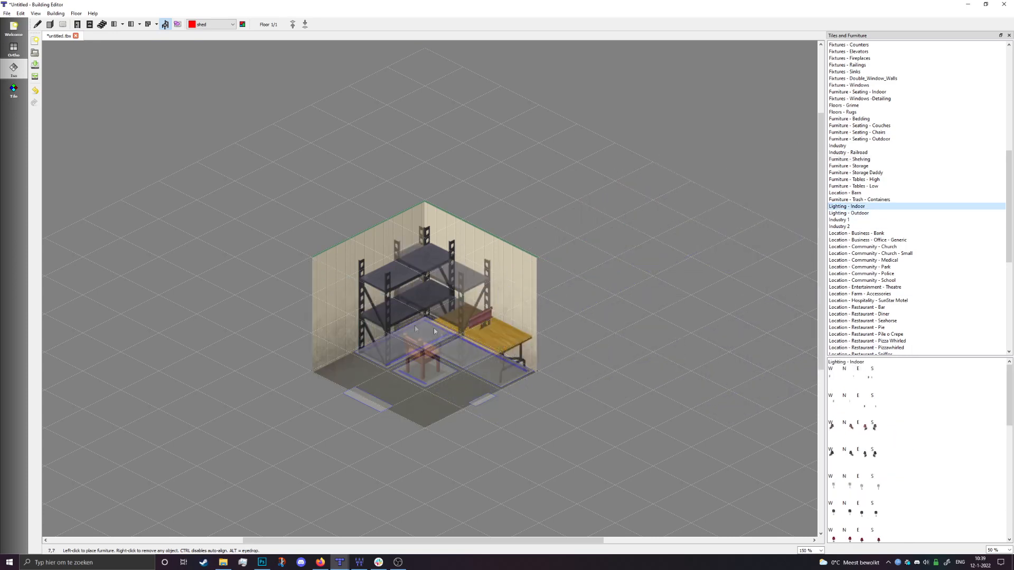
click(834, 377)
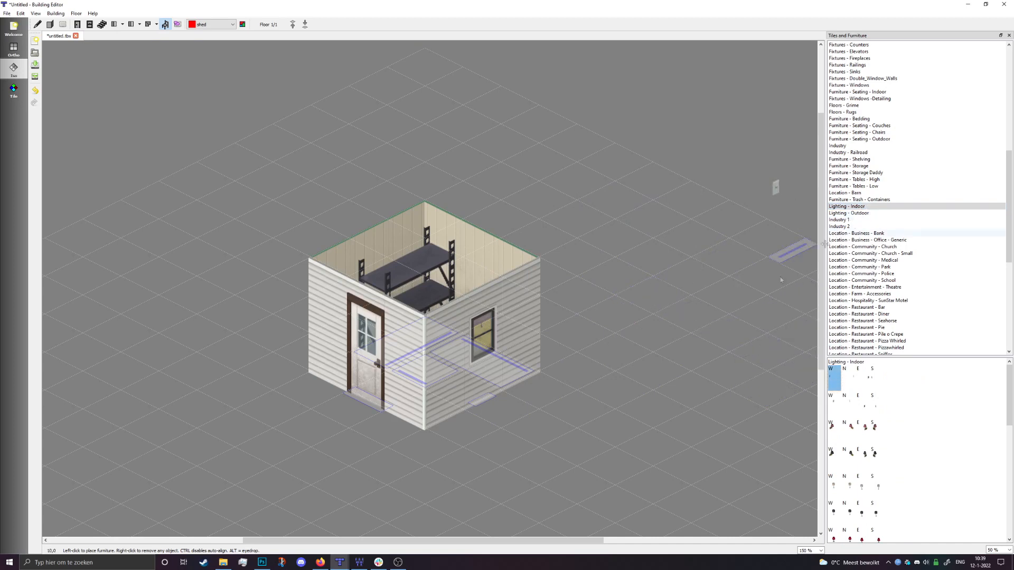
click(411, 407)
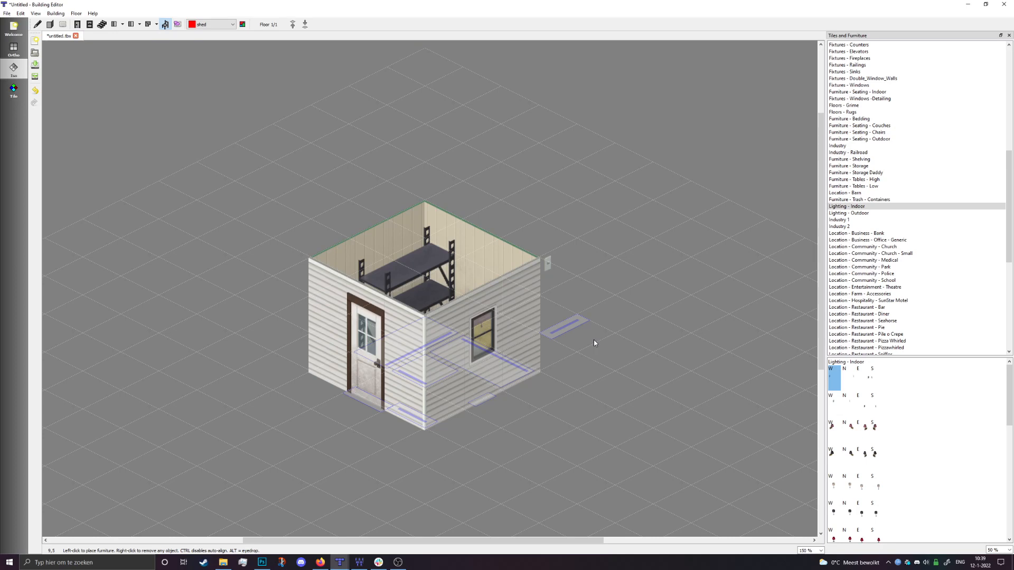
Choose the black wall lamp in its N orientation from Lighting - Outdoor and place it on the exterior door wall beside the door
click(833, 428)
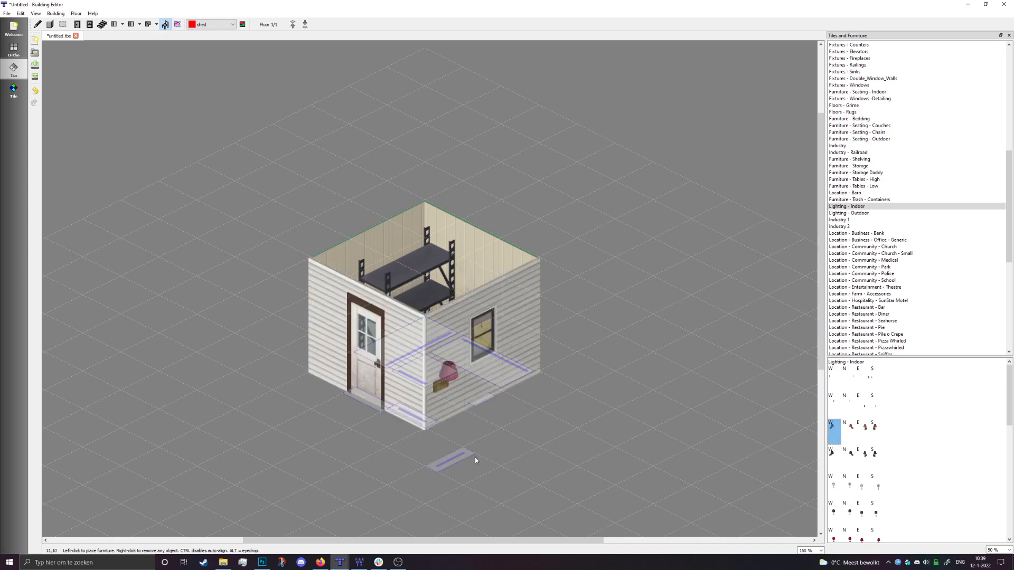
click(870, 219)
click(862, 213)
scroll(859, 465, down, 1)
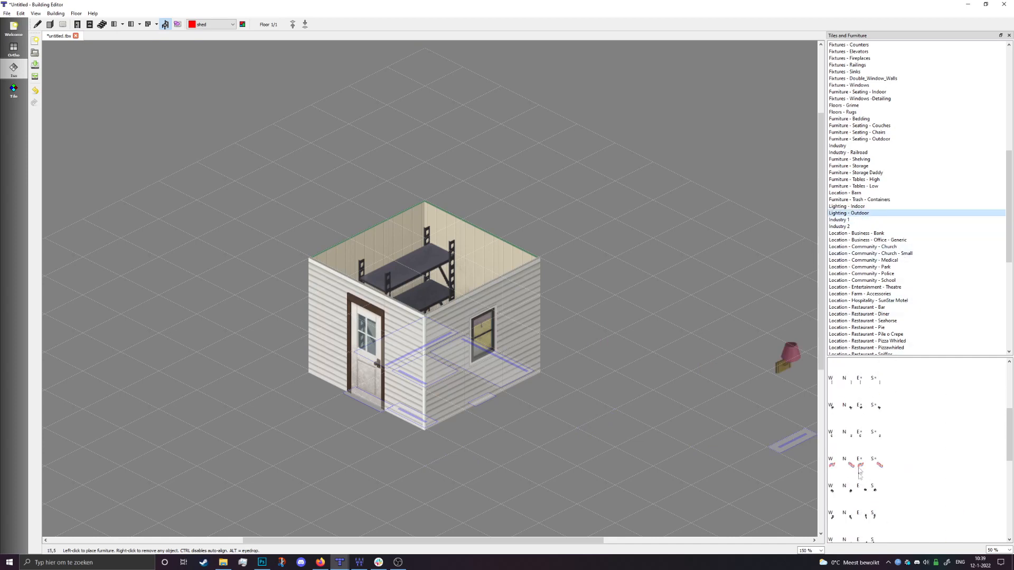
scroll(858, 470, down, 3)
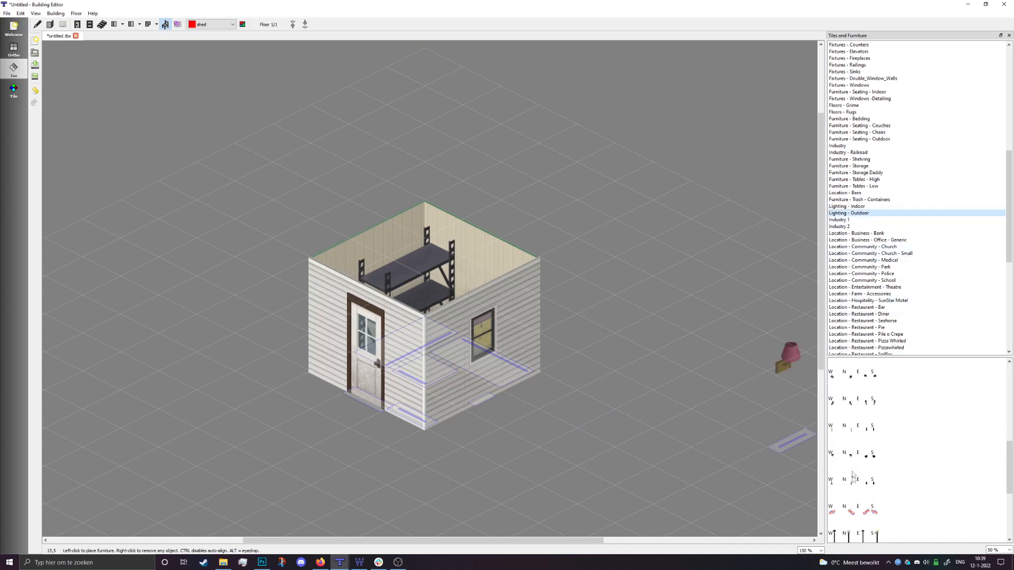
click(850, 484)
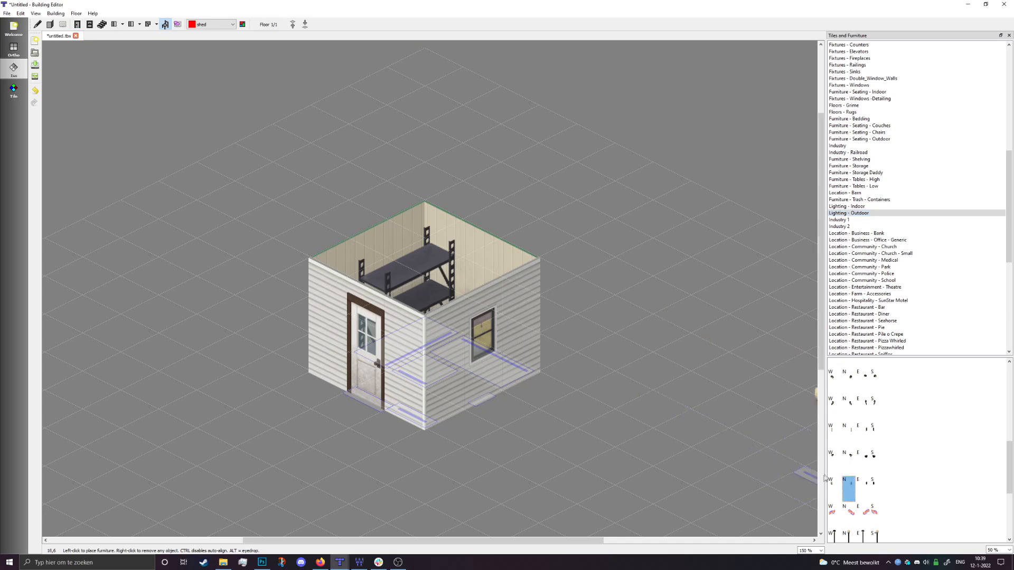
key(Up)
key(Up)
key(Up)
key(Up)
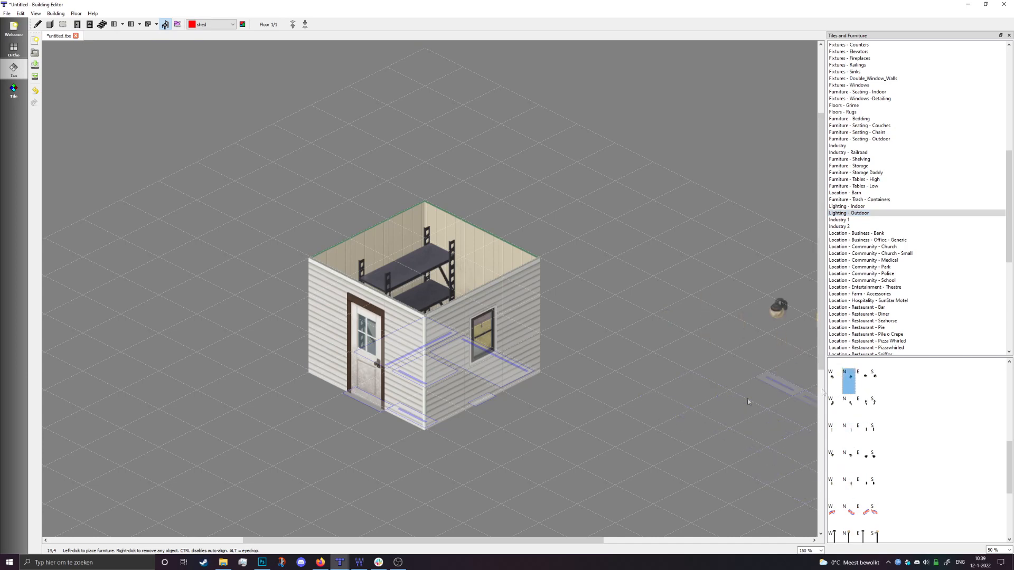
click(305, 405)
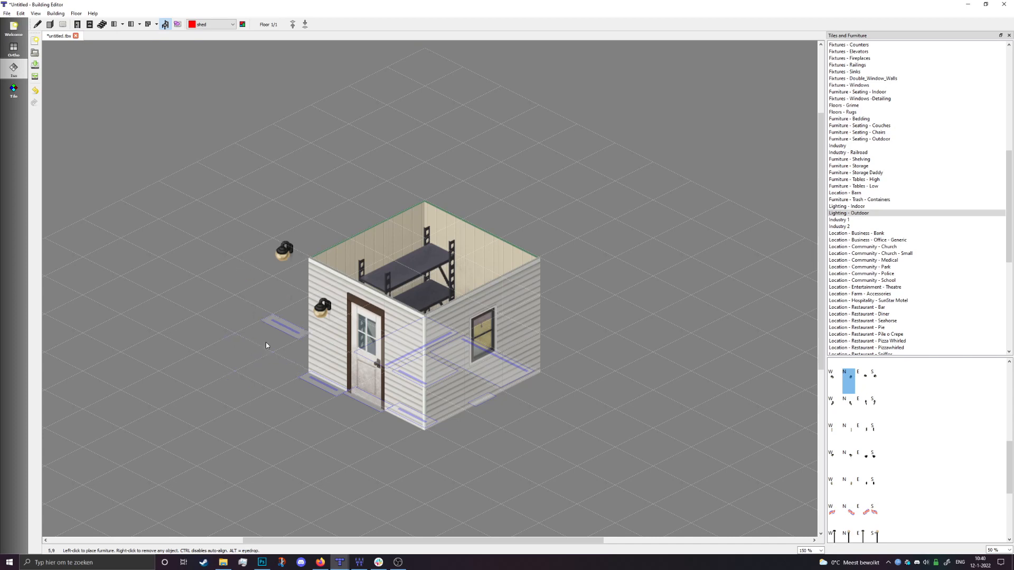
Add a second floor above Floor 1 of the building
scroll(267, 348, up, 1)
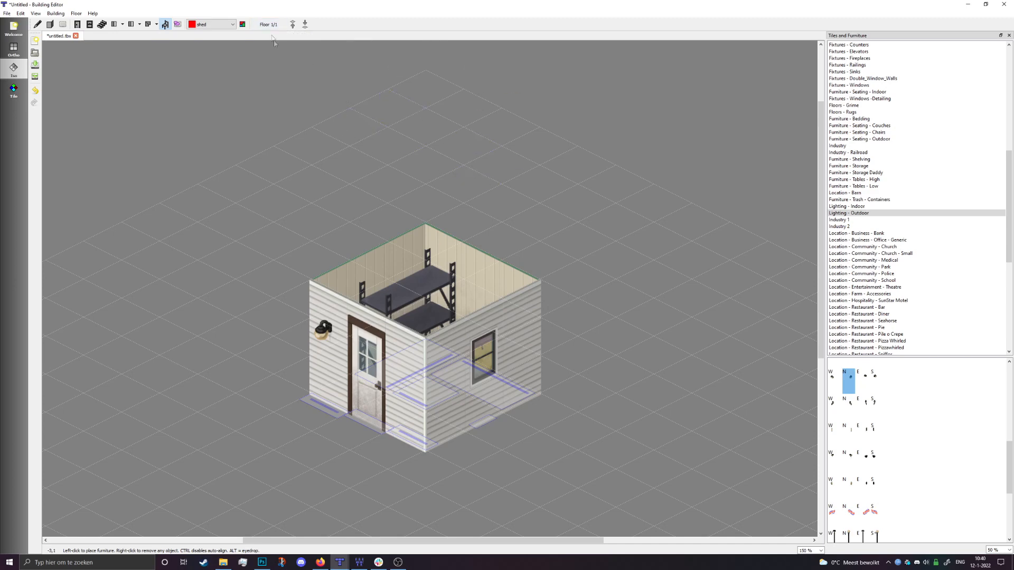
click(267, 24)
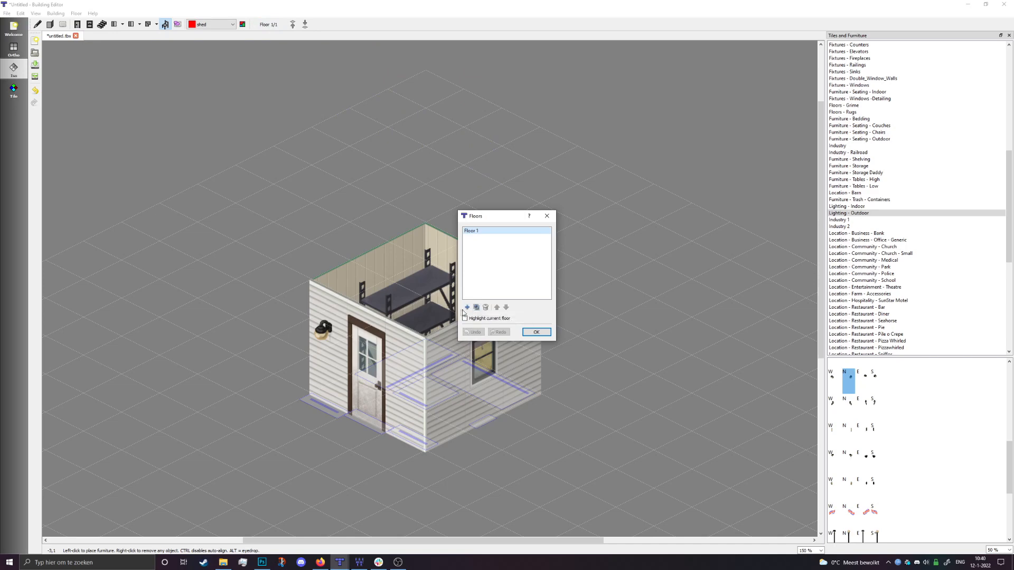
click(467, 308)
click(536, 333)
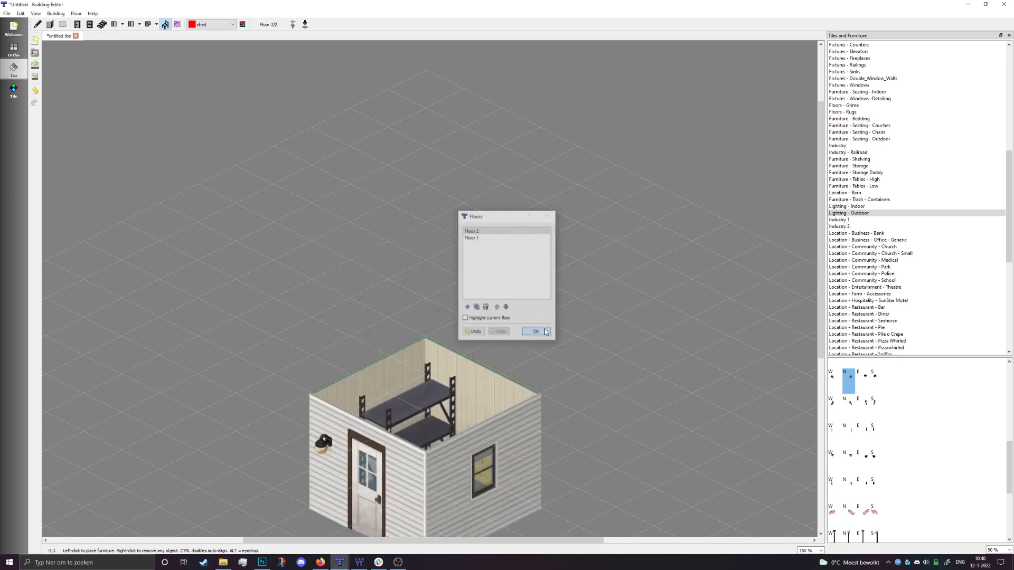
Select the Flat Top roof type, draw a trial roof extending well beyond the shed, and remove it
click(123, 25)
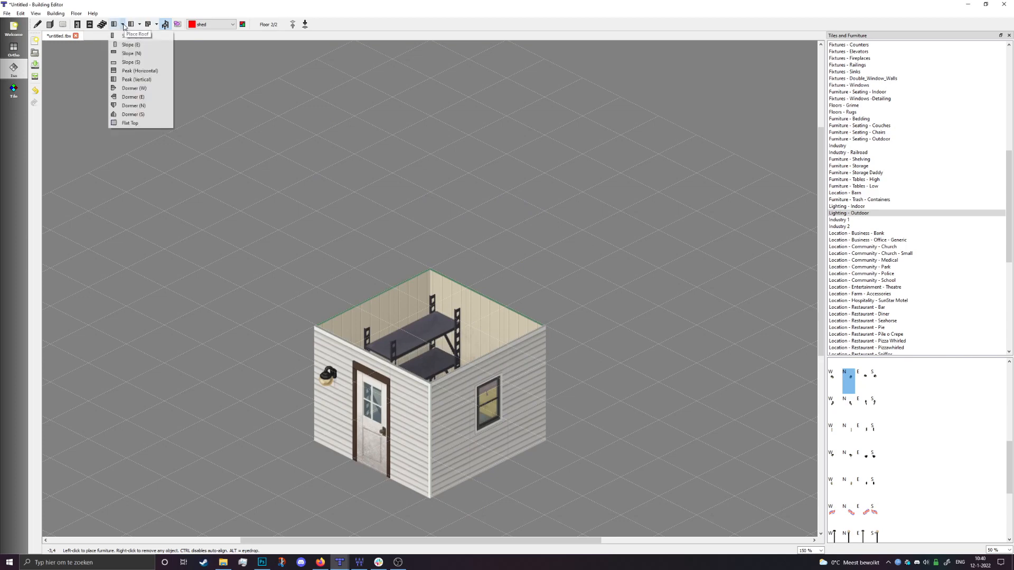
click(138, 123)
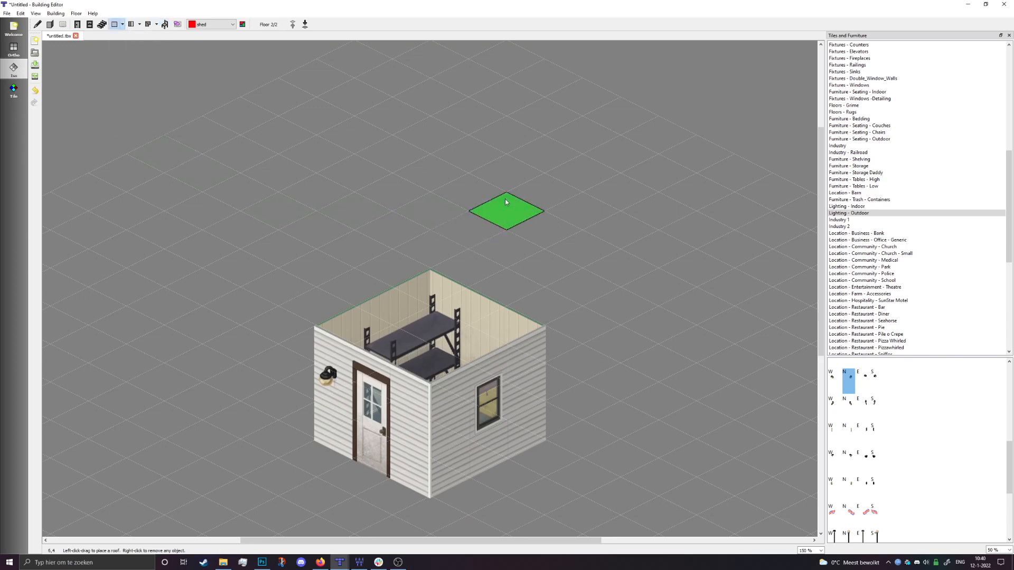
drag(474, 154, 280, 510)
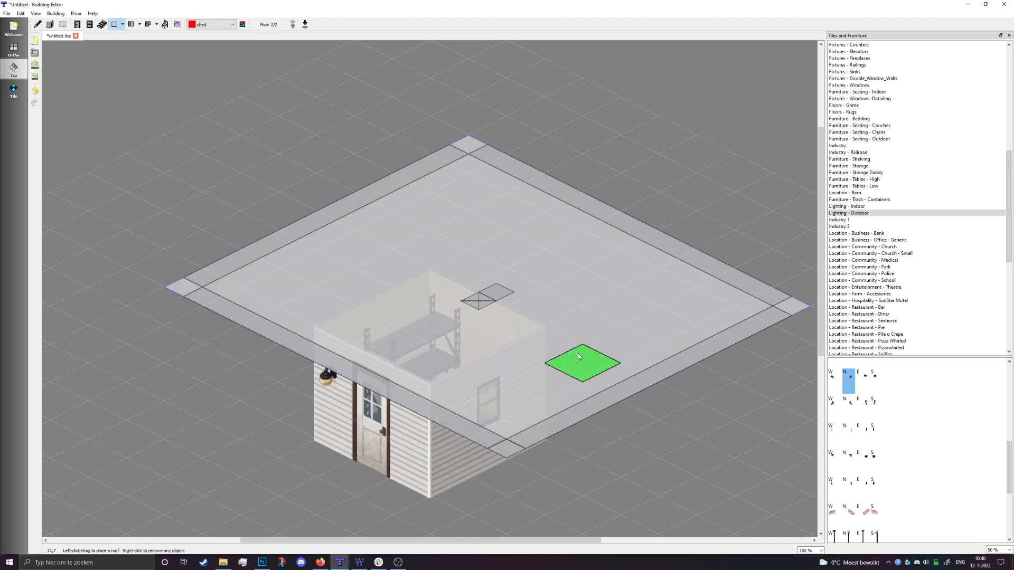
right_click(587, 312)
Display the Roof Tops tile category
scroll(927, 145, up, 4)
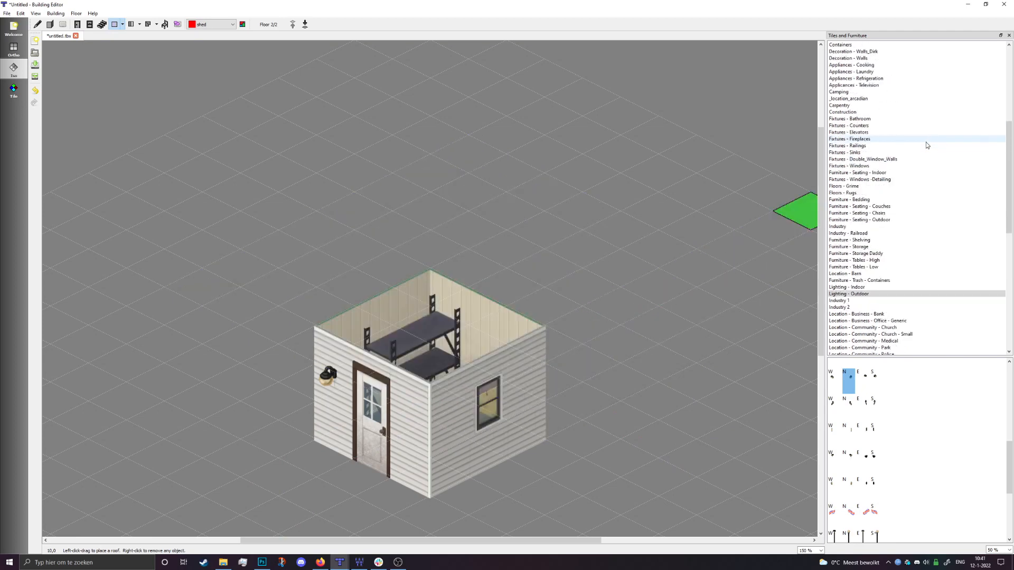
scroll(926, 145, up, 9)
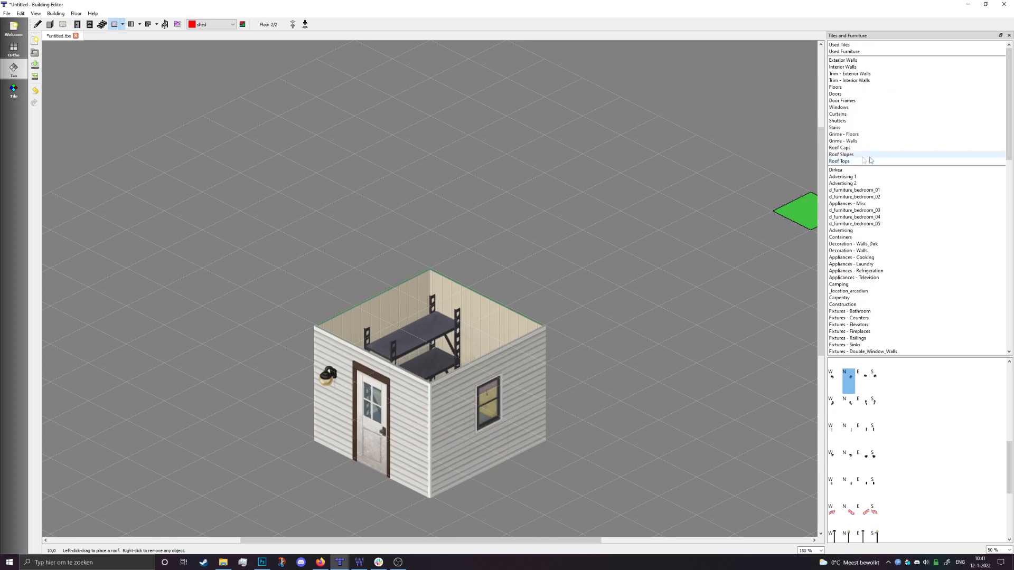
click(850, 161)
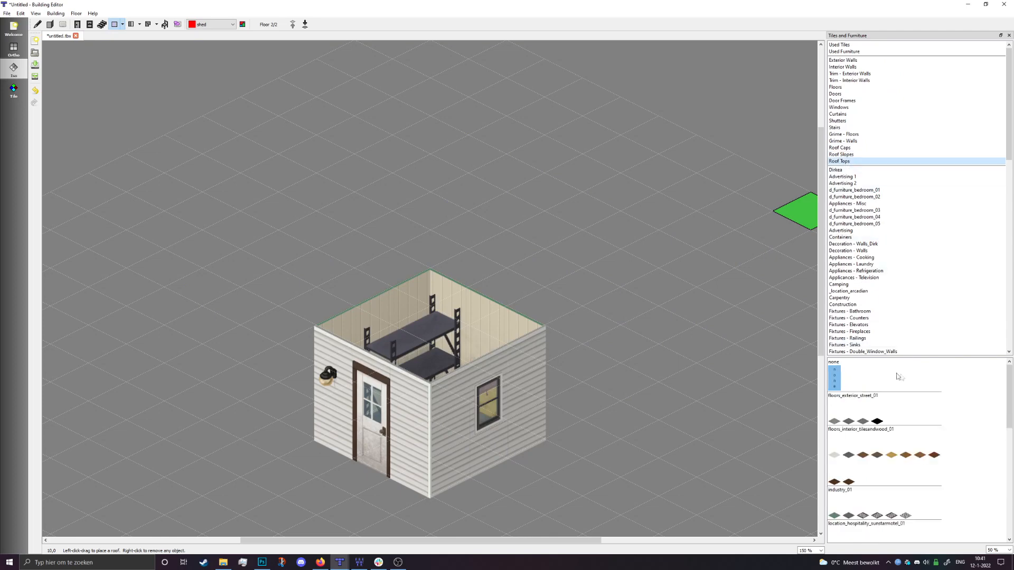
Try covering the shed with a flat roof in the first floors_exterior_street_01 tile, and undo it
click(839, 420)
drag(429, 279, 442, 378)
middle_drag(694, 387, 688, 323)
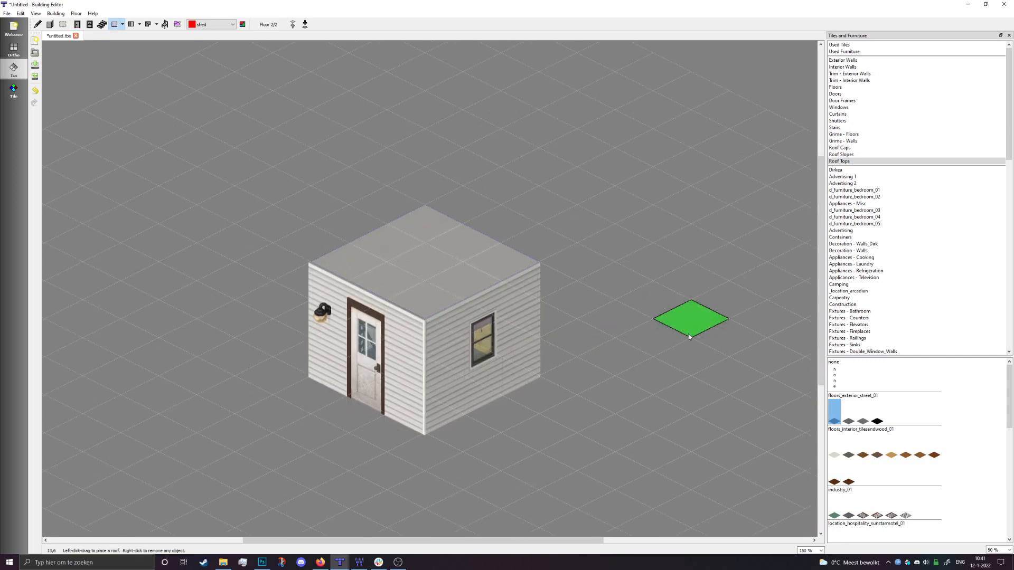
key(ctrl+z)
Choose the fourth roofs_03 tile, the grey-green ribbed one, and draw a flat roof over the shed's whole footprint
scroll(872, 410, down, 5)
scroll(872, 410, down, 1)
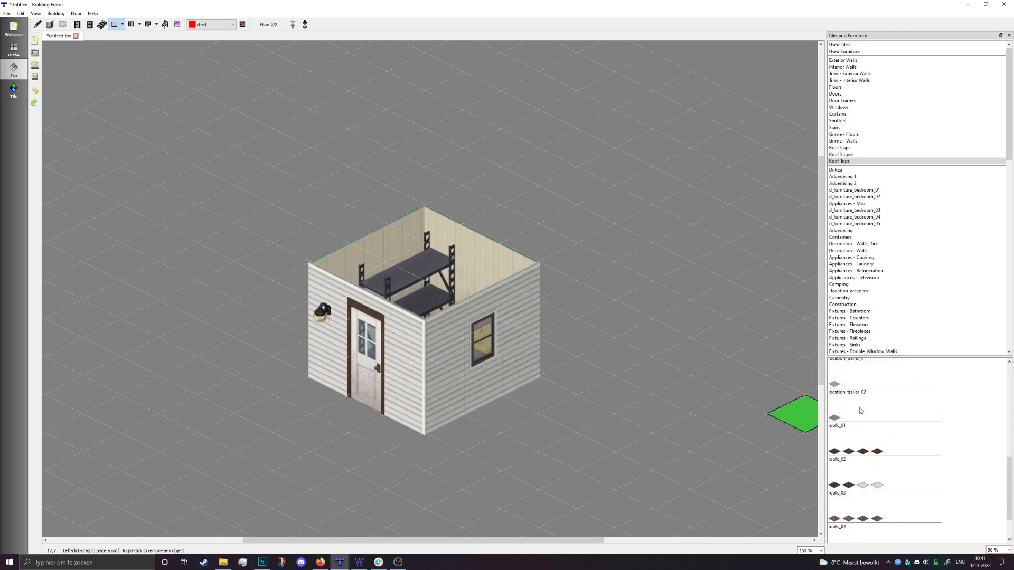
scroll(882, 501, down, 1)
click(881, 479)
drag(425, 224, 425, 306)
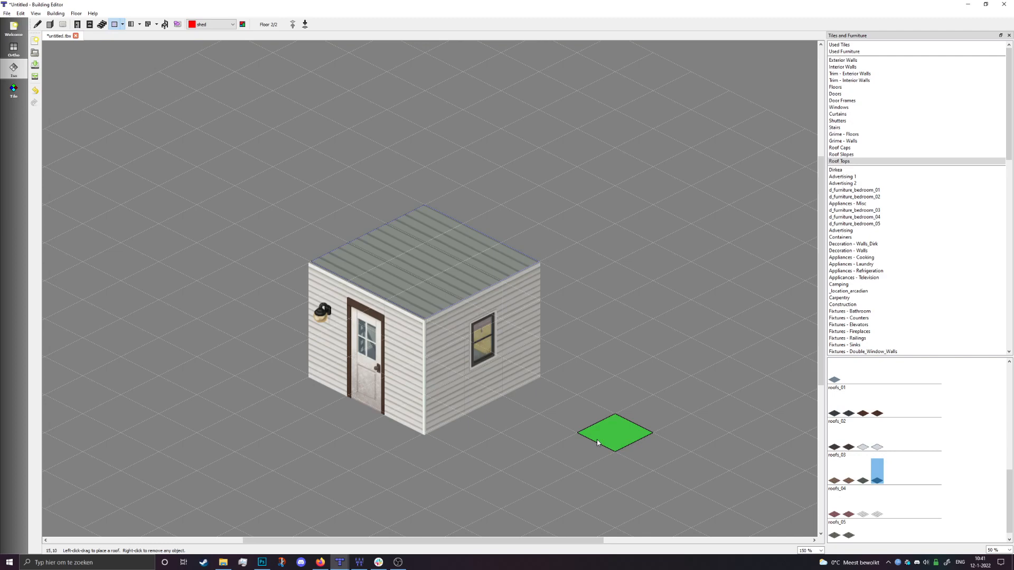
Inspect the size and offset settings for resizing the building and dismiss them
ctrl+scroll(597, 439, down, 2)
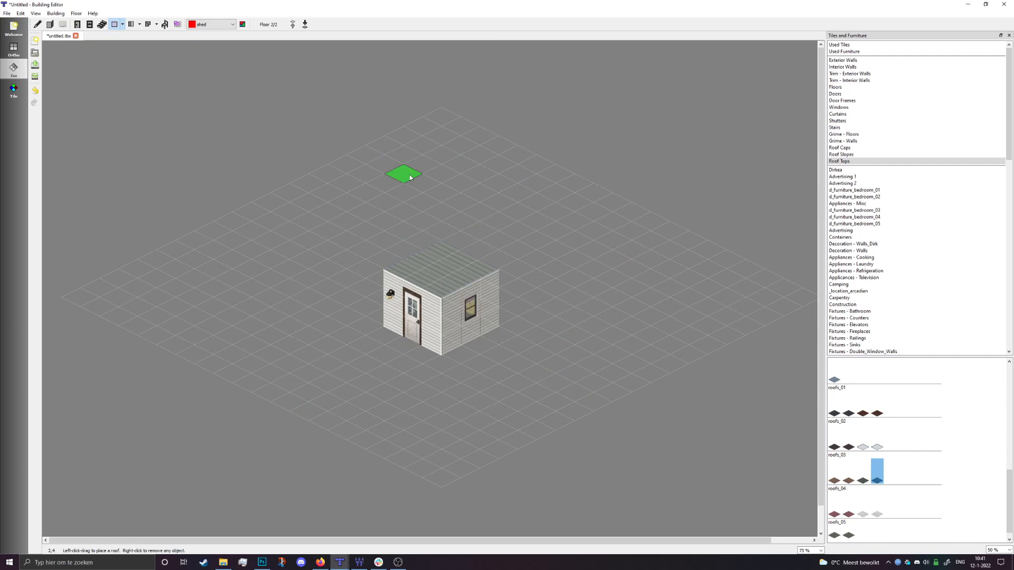
click(55, 14)
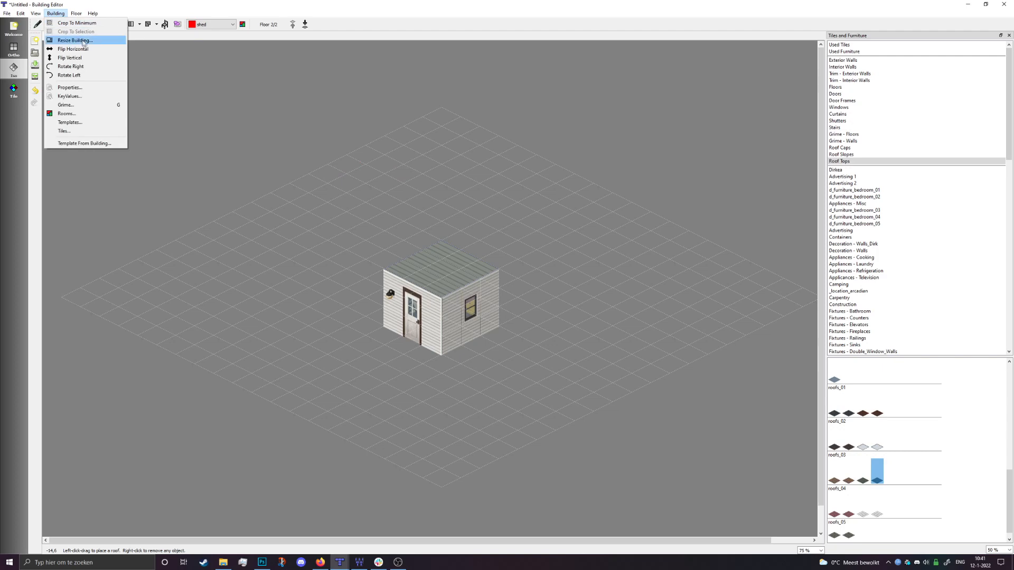
click(78, 41)
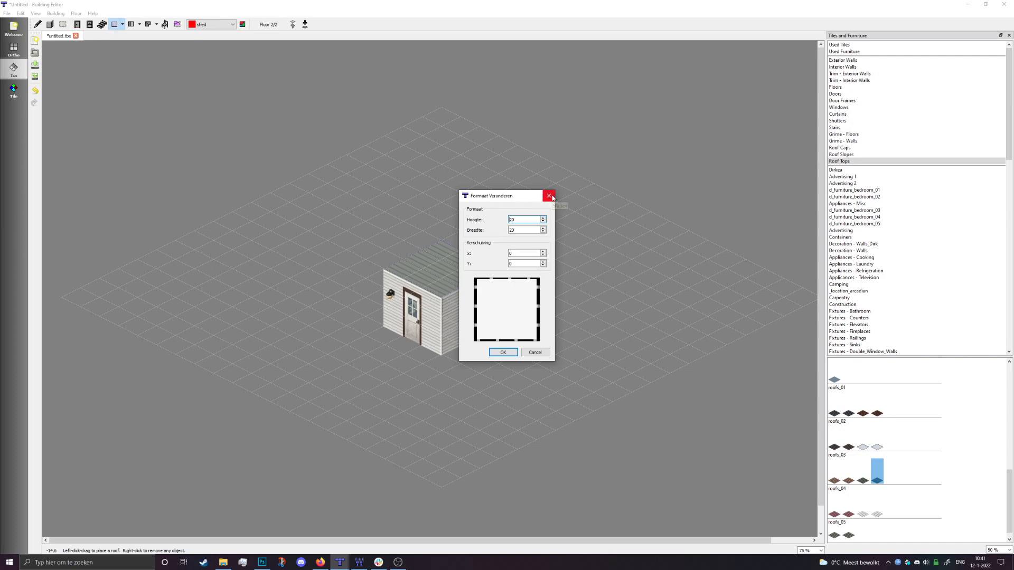
click(552, 197)
Crop the building to its minimum extent and go down one floor
click(55, 13)
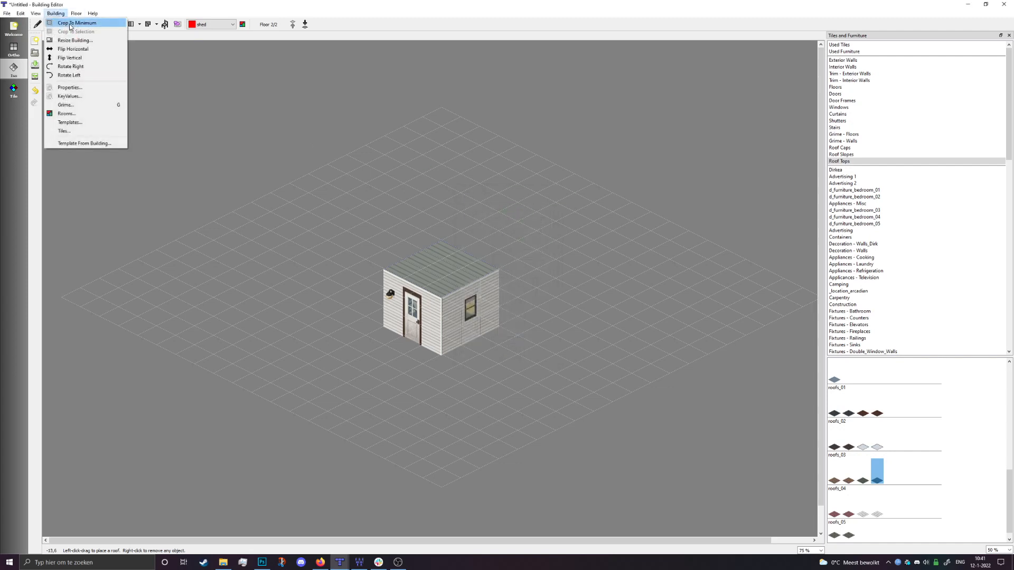
click(69, 25)
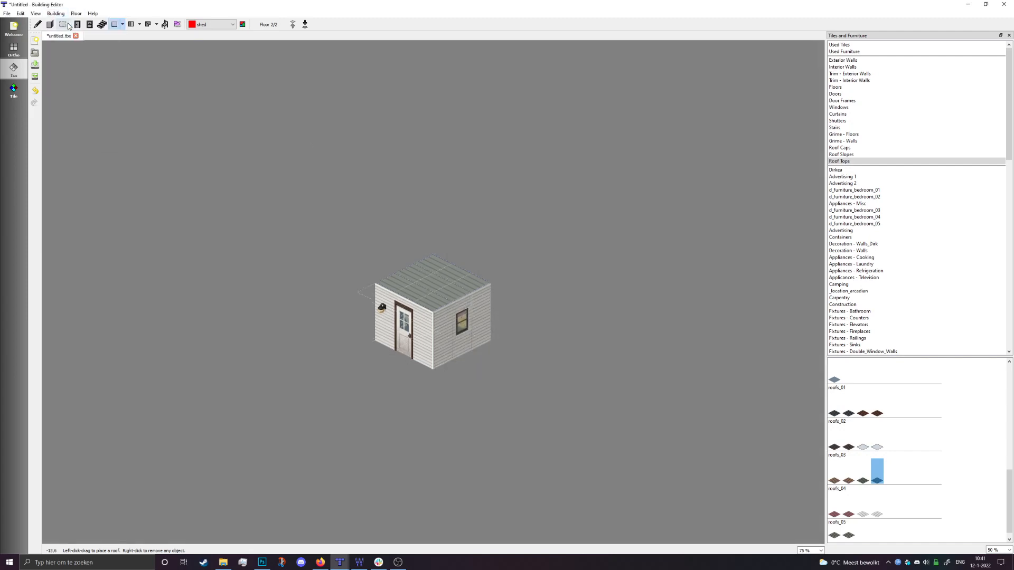
click(305, 25)
Save the building as Shed_01.tbx in the BuildingEd tutorial folder, replacing the existing file
key(ctrl+s)
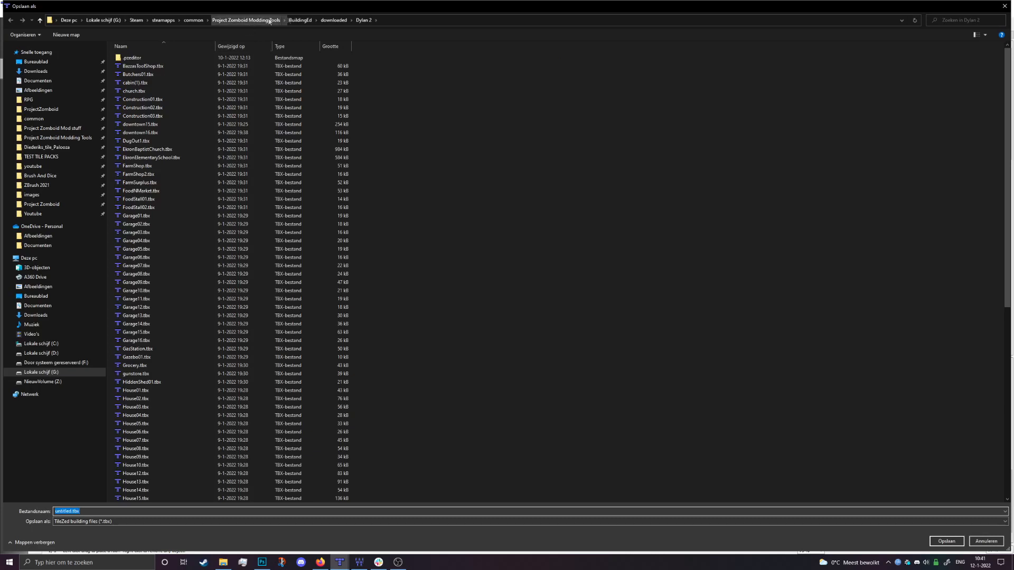
click(300, 20)
double_click(153, 128)
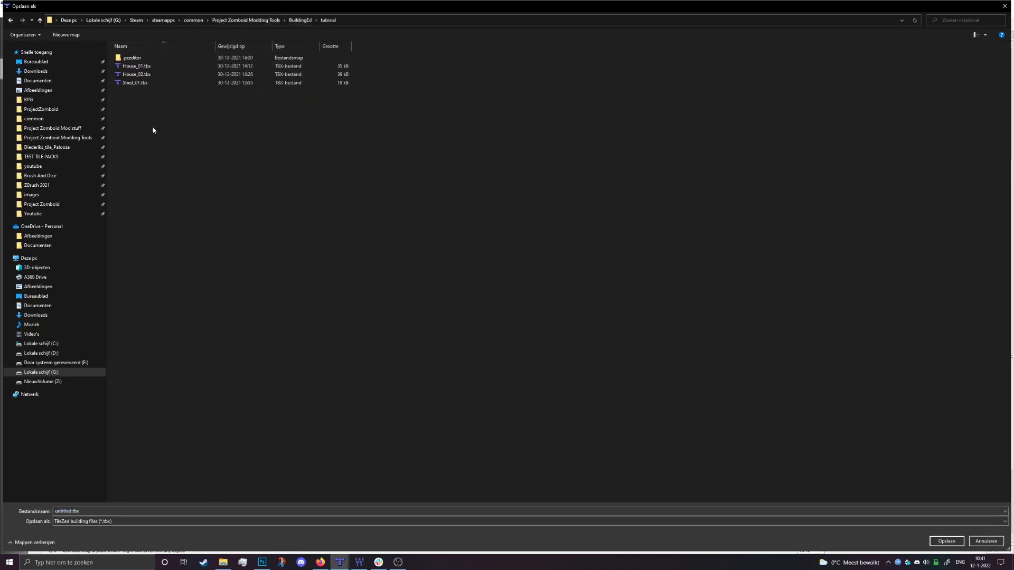
click(153, 83)
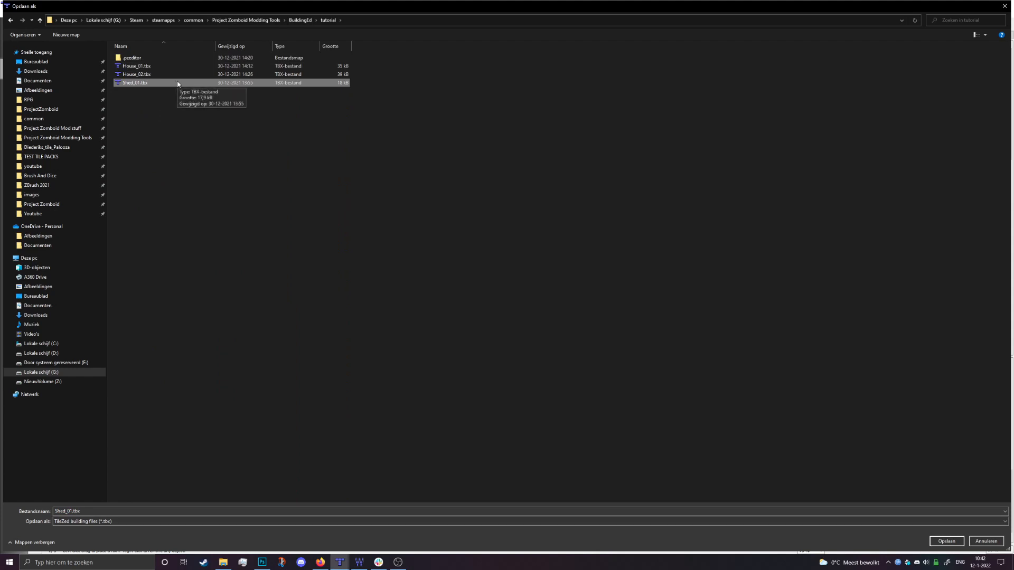
double_click(178, 84)
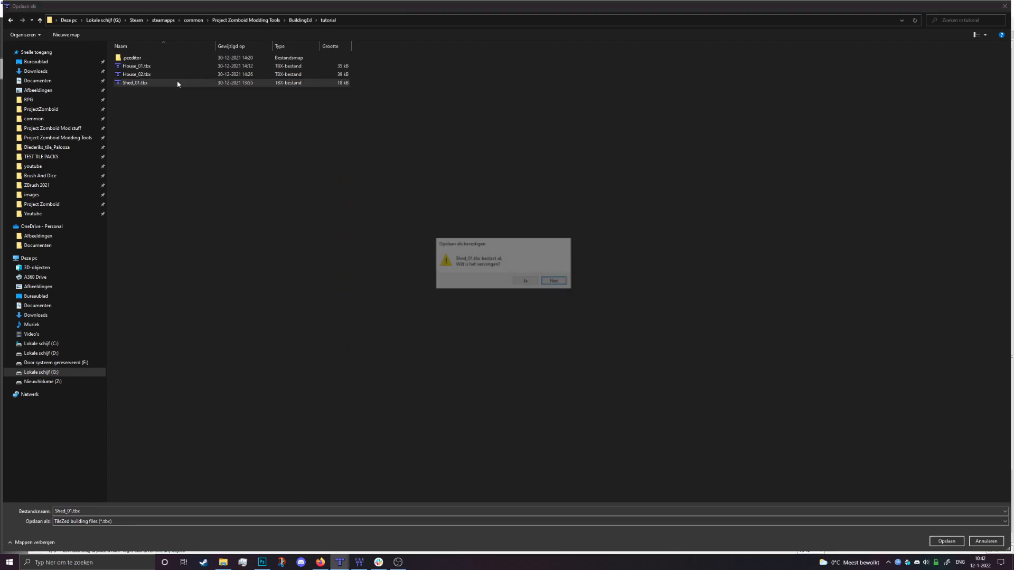
click(524, 281)
Switch to WorldEd and navigate the map files up to the BuildingEd folder and into its tutorial folder
click(359, 562)
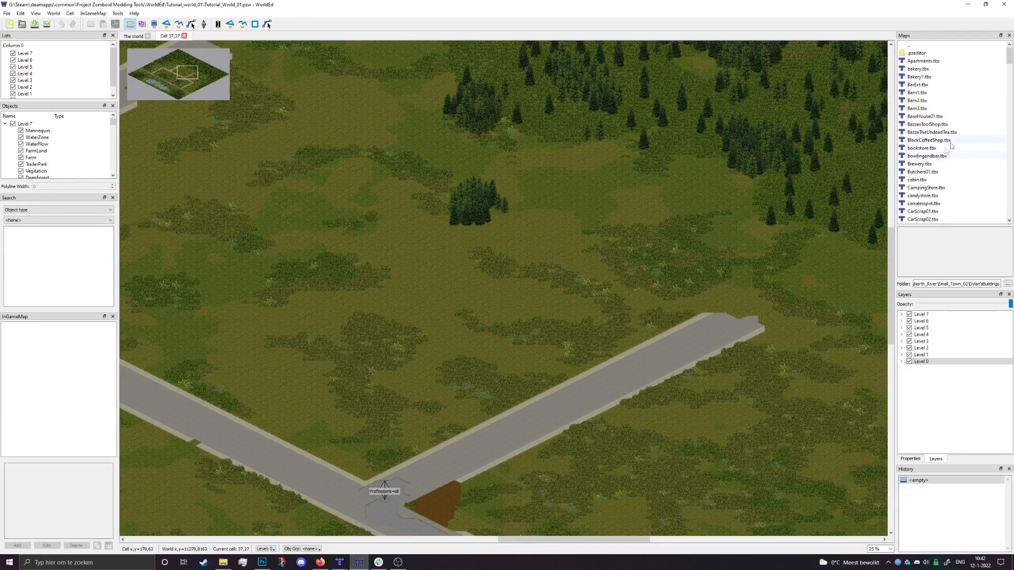
double_click(930, 47)
double_click(932, 51)
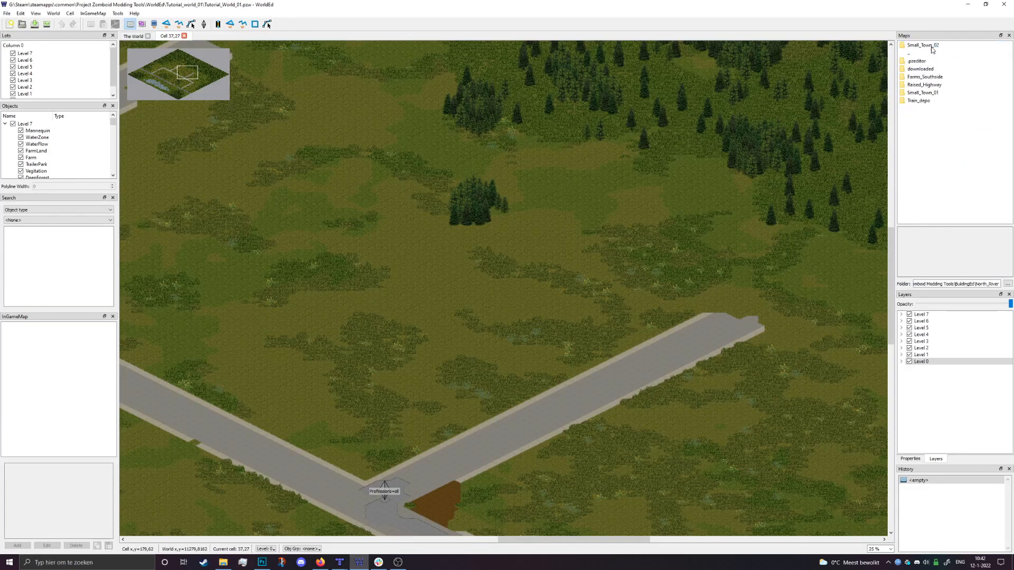
double_click(932, 51)
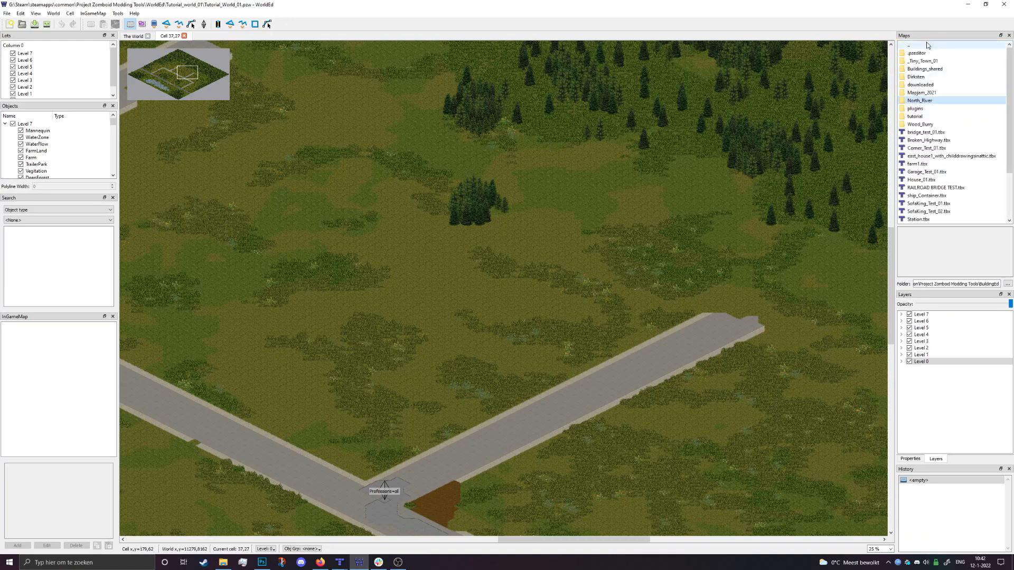
double_click(929, 120)
Add Shed_01.tbx to cell 37,27 and move the lot onto the grass near the end of the road
drag(921, 77, 607, 294)
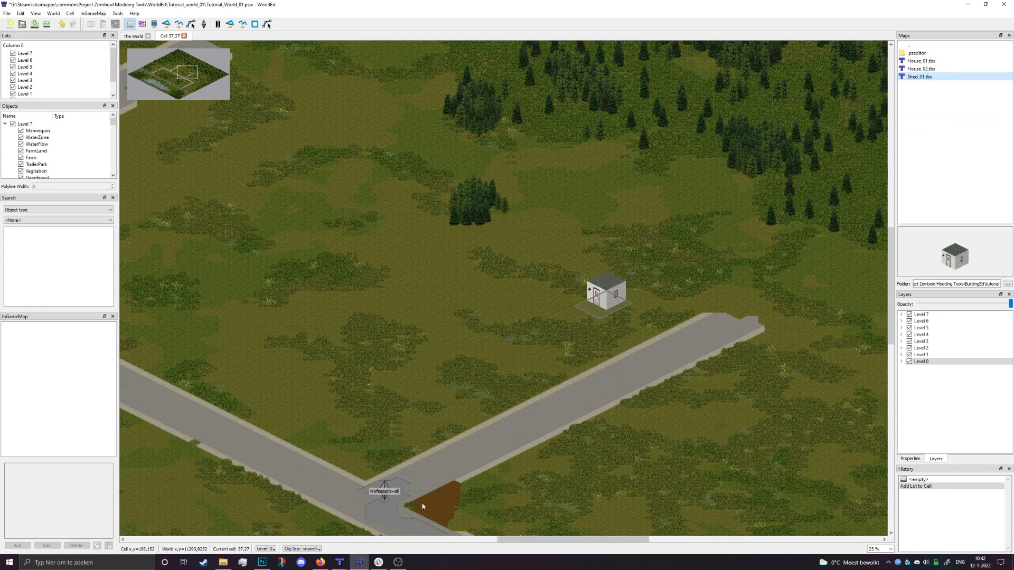
middle_drag(659, 300, 638, 292)
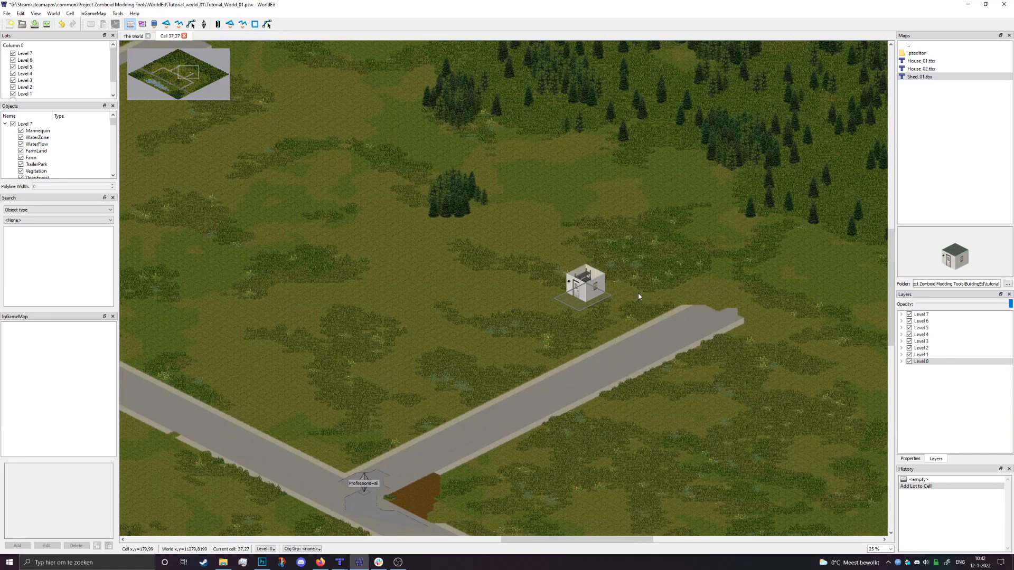
scroll(637, 312, up, 2)
drag(618, 306, 678, 314)
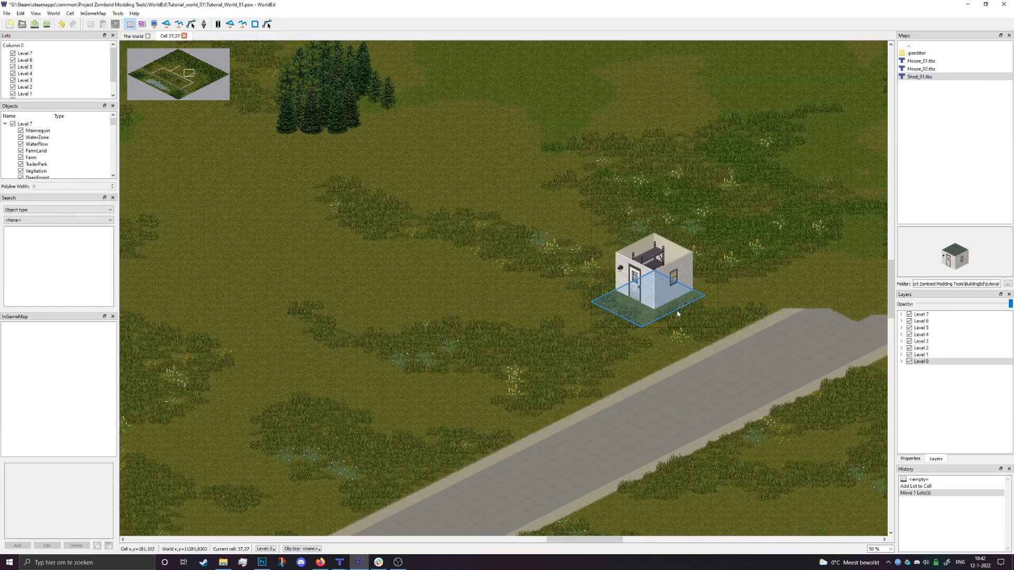
middle_drag(755, 244, 705, 253)
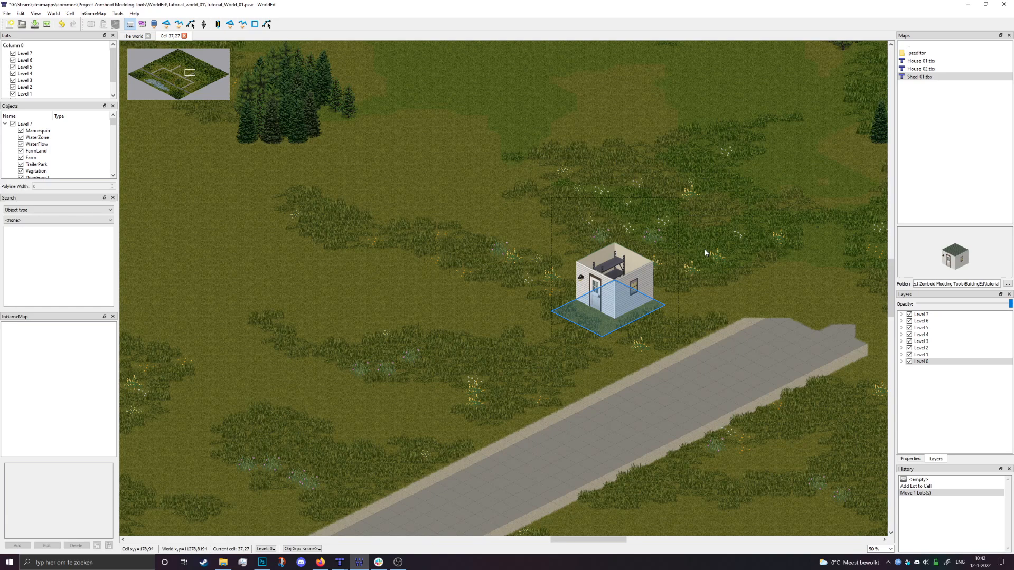
drag(615, 306, 576, 288)
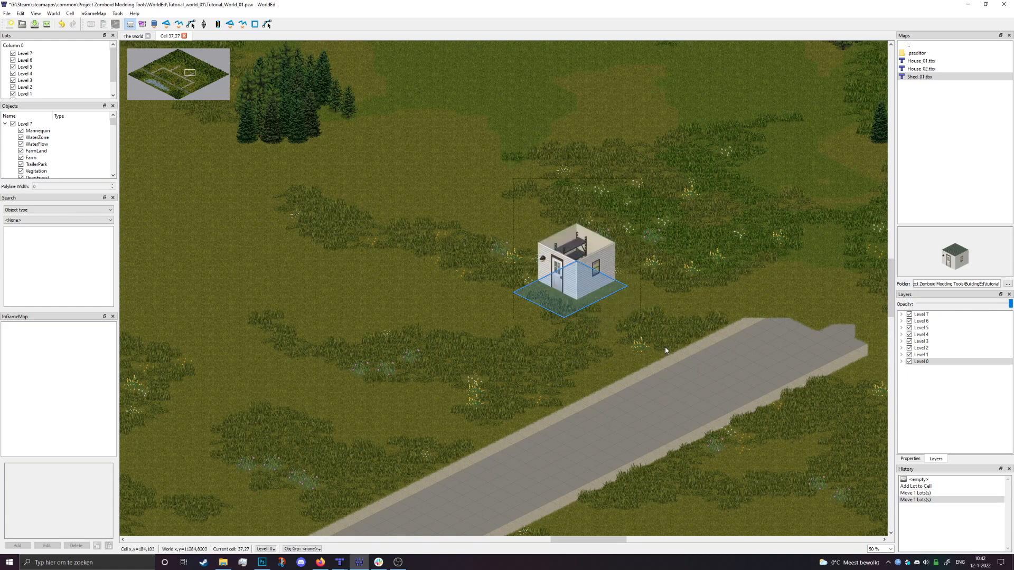
middle_drag(643, 352, 633, 352)
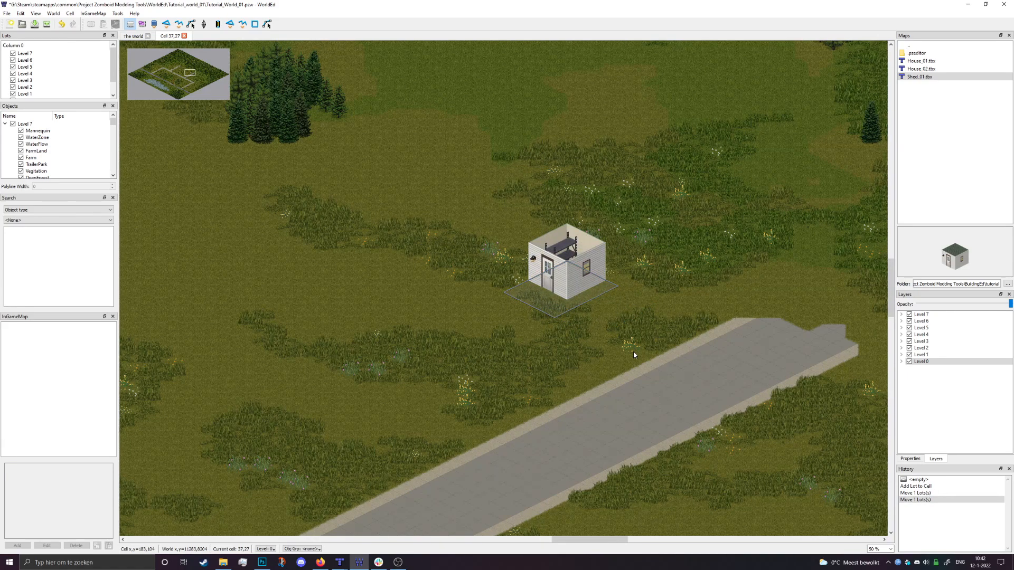